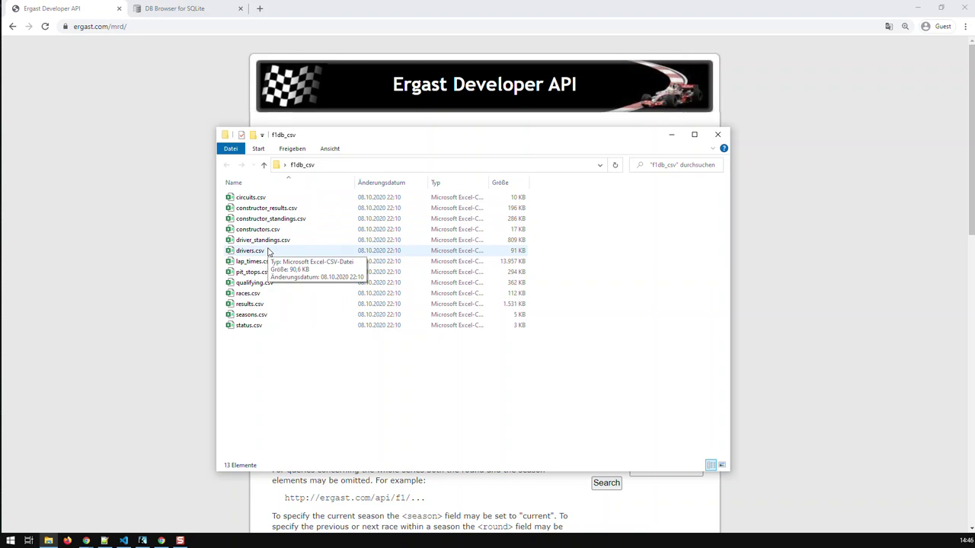
Switch to DB Browser for SQLite and create a new database named formel_1_daten on the Desktop, dismissing the new-table definition.
click(179, 10)
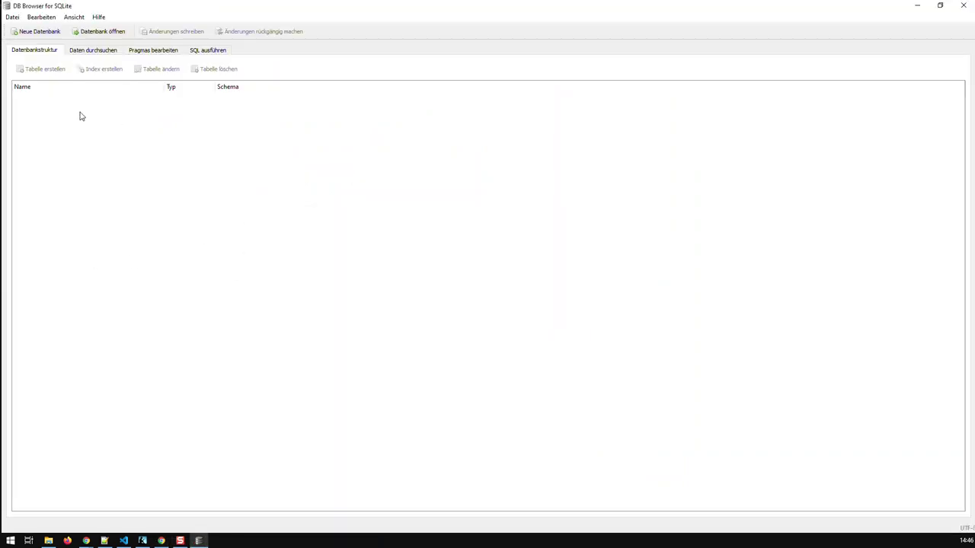
click(31, 37)
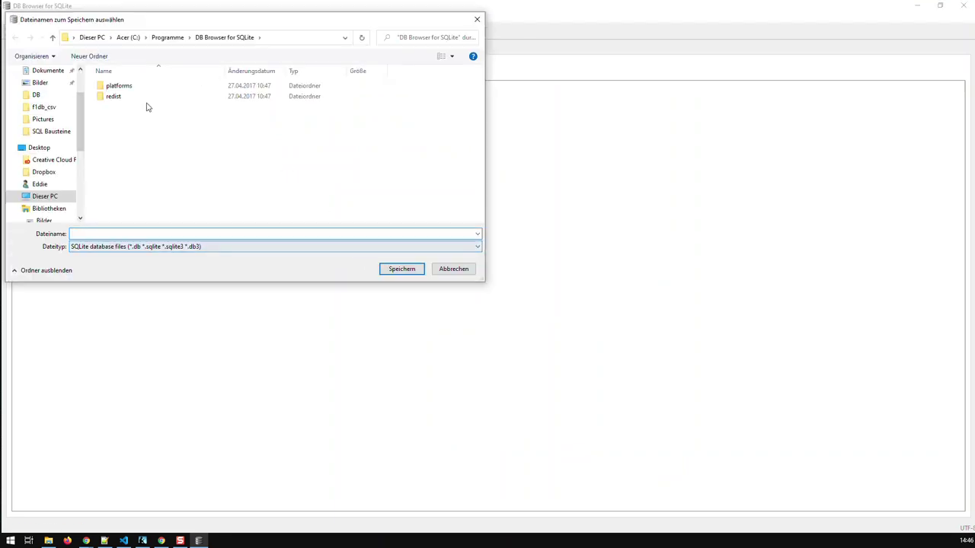
click(37, 147)
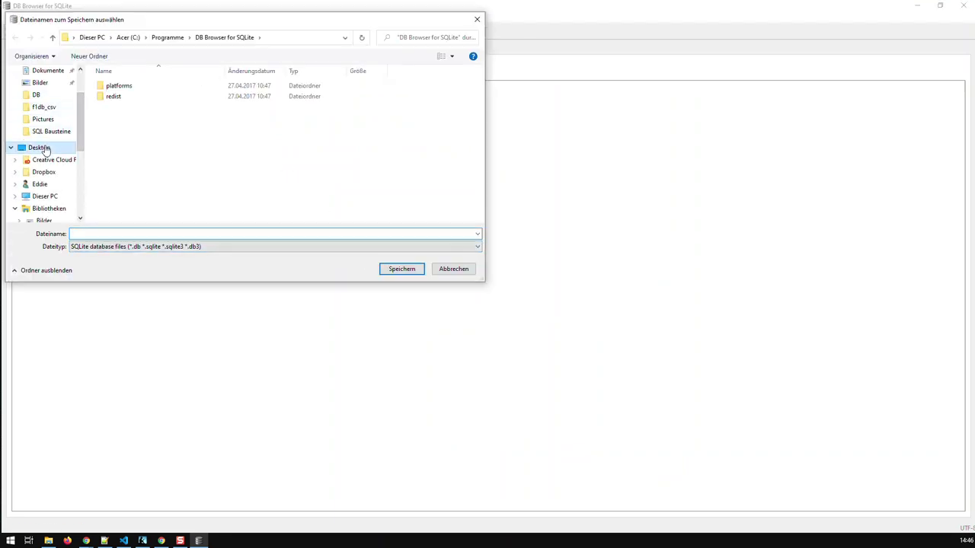
click(213, 246)
click(207, 234)
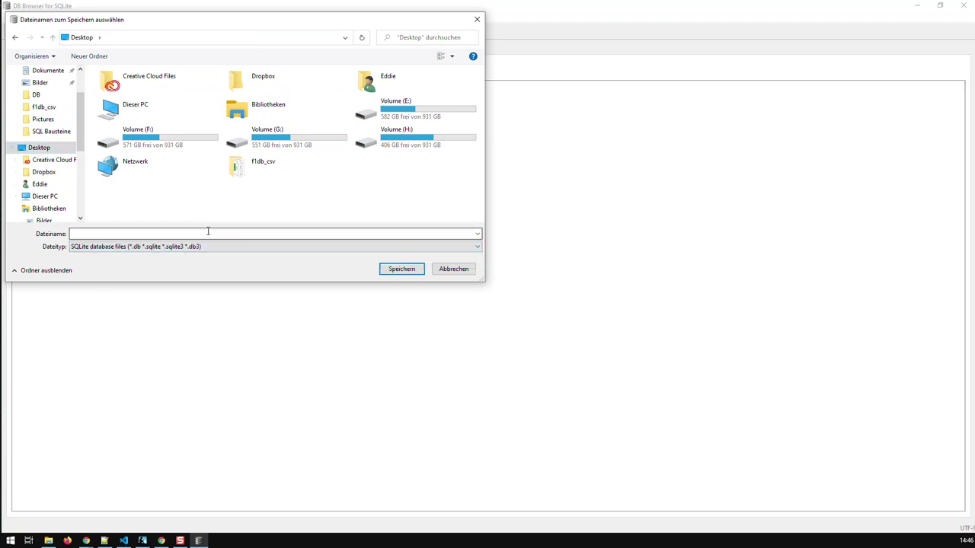
text(f)
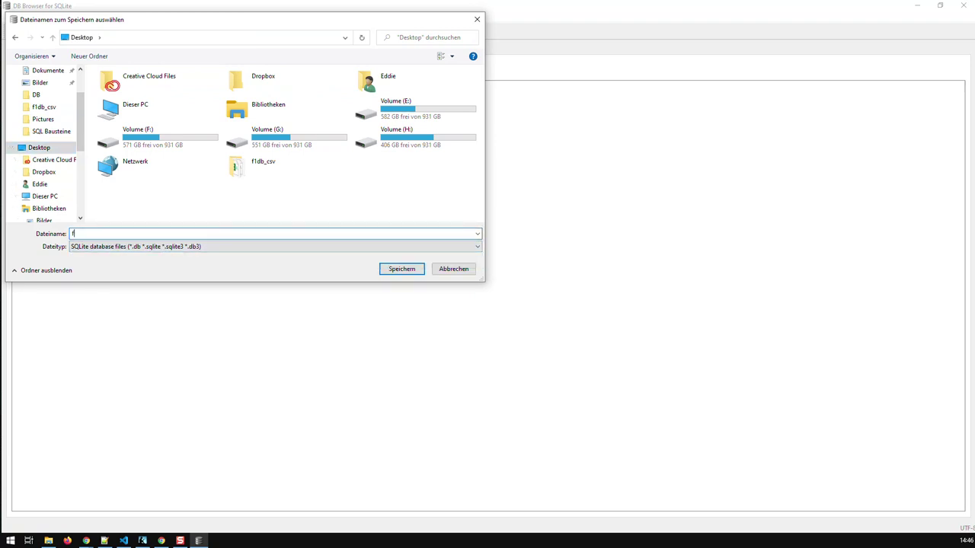
text(ormel_1_datebn)
click(401, 273)
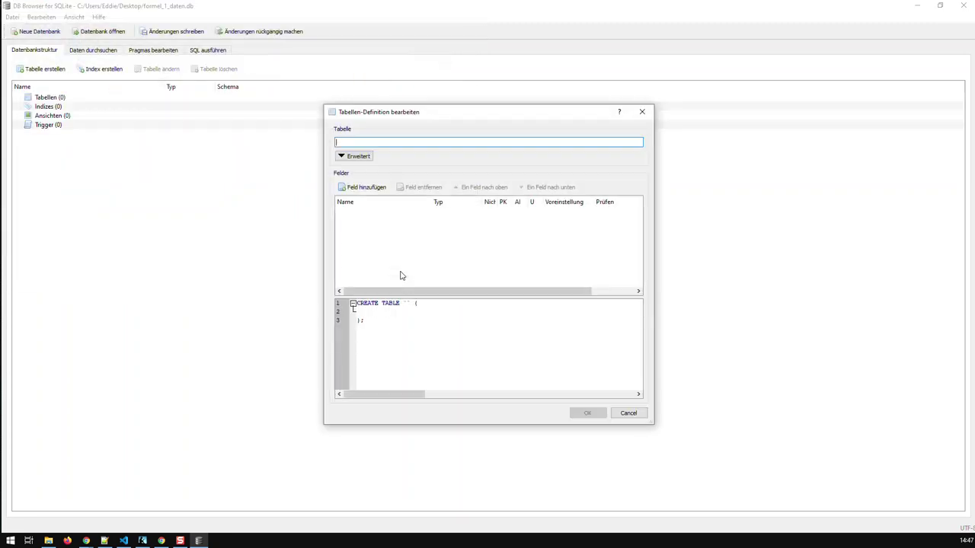
click(628, 415)
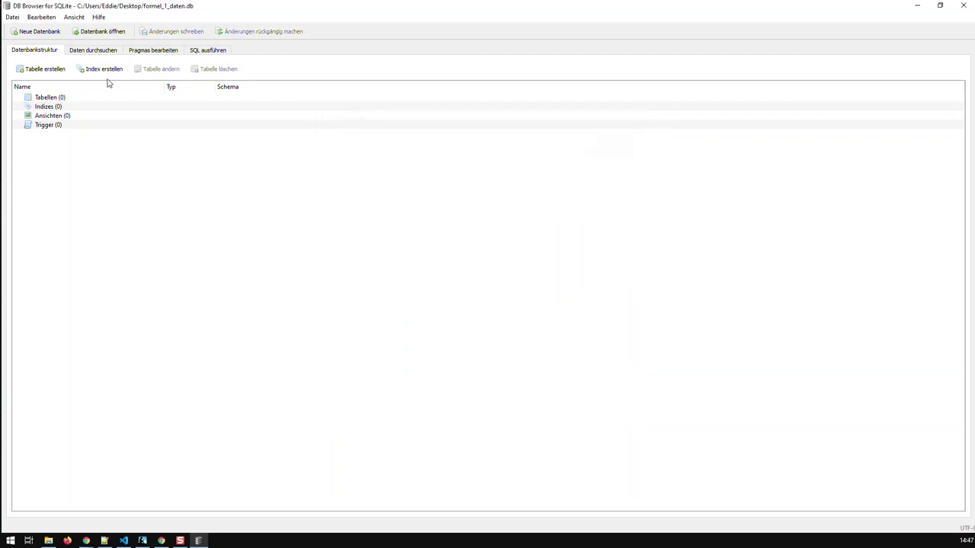
Start importing a table from the CSV file drivers.csv in the f1db_csv folder on the Desktop.
click(11, 17)
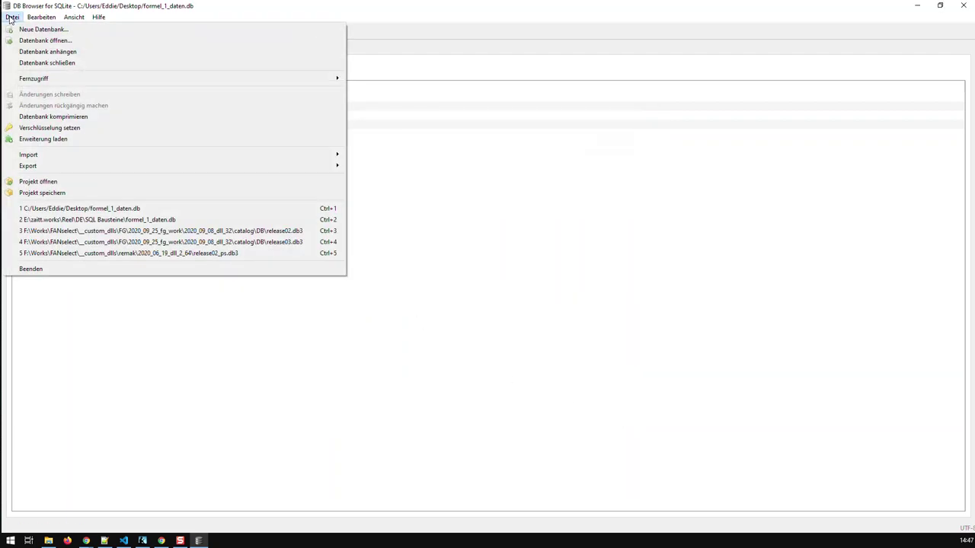
mouse_move(56, 155)
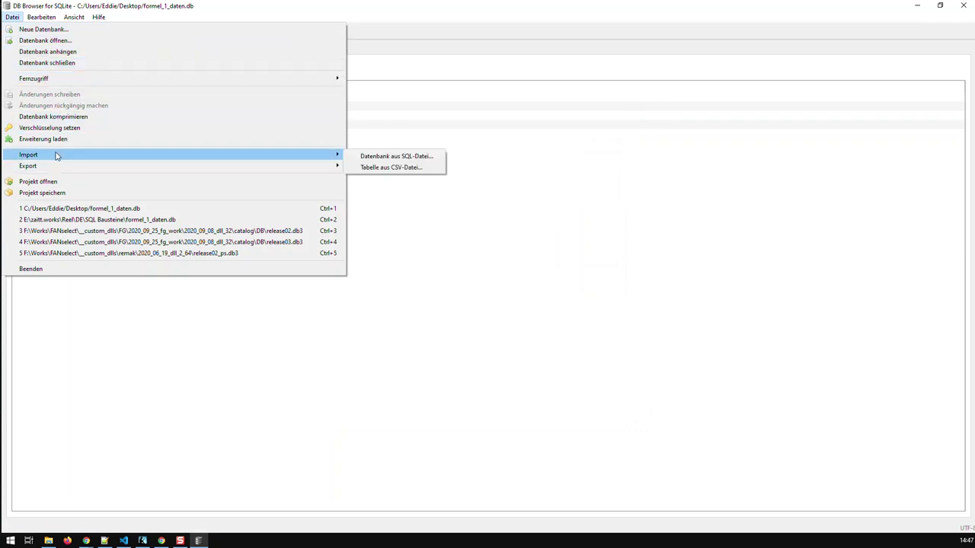
click(384, 168)
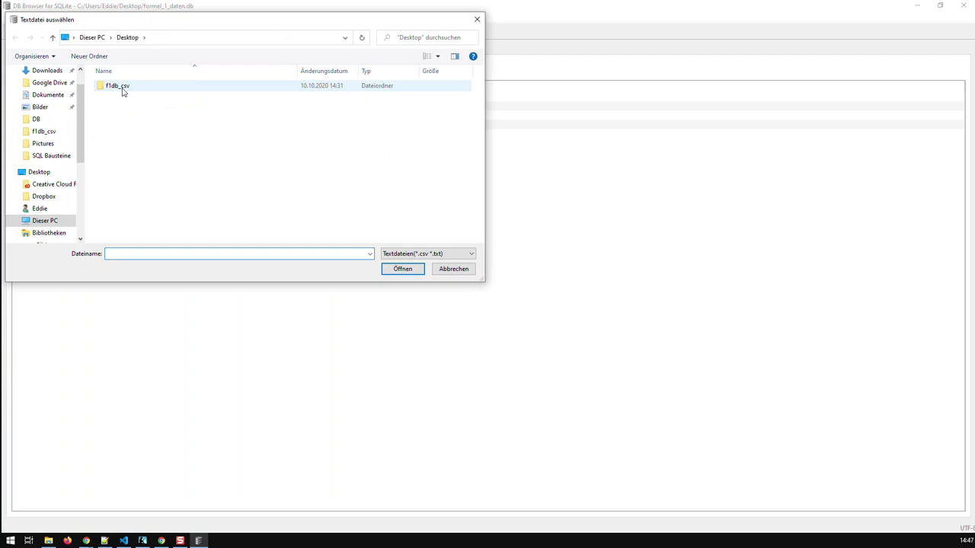
double_click(118, 86)
click(124, 139)
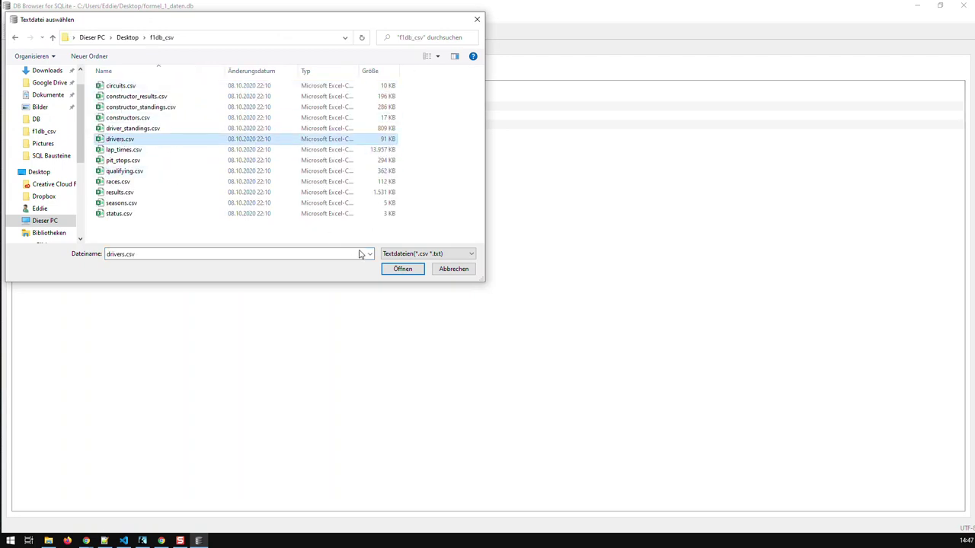
click(403, 269)
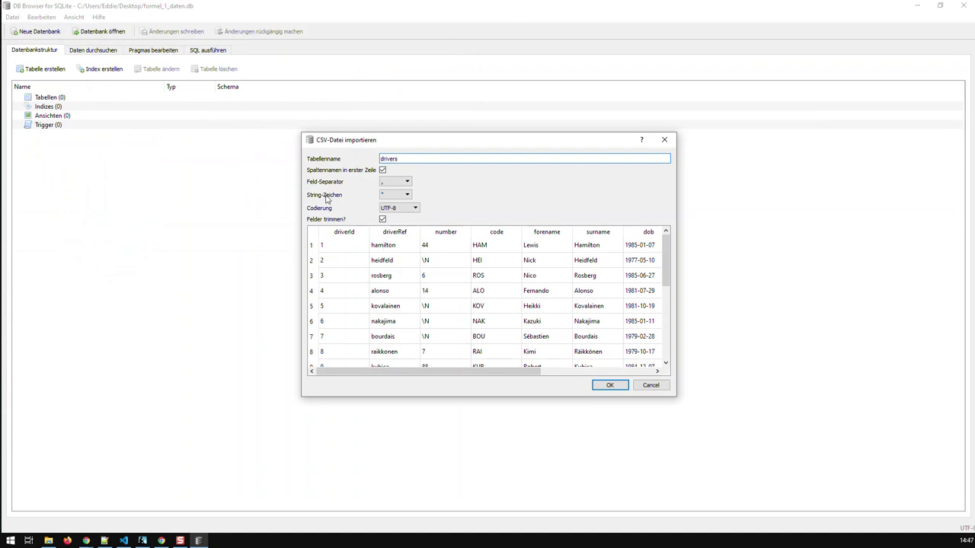
Try the semicolon as field separator in the CSV import preview and set it back to the comma.
click(402, 159)
click(407, 184)
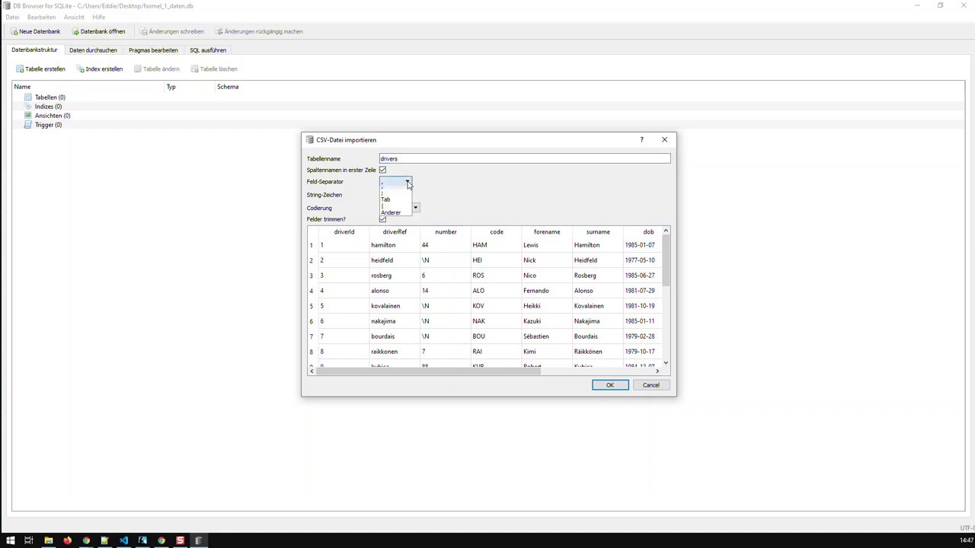
click(446, 194)
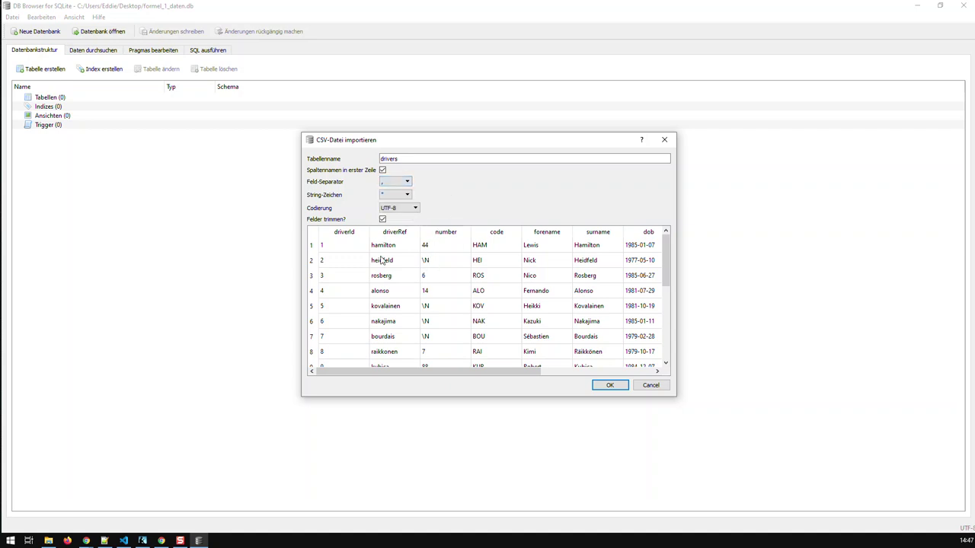
click(407, 182)
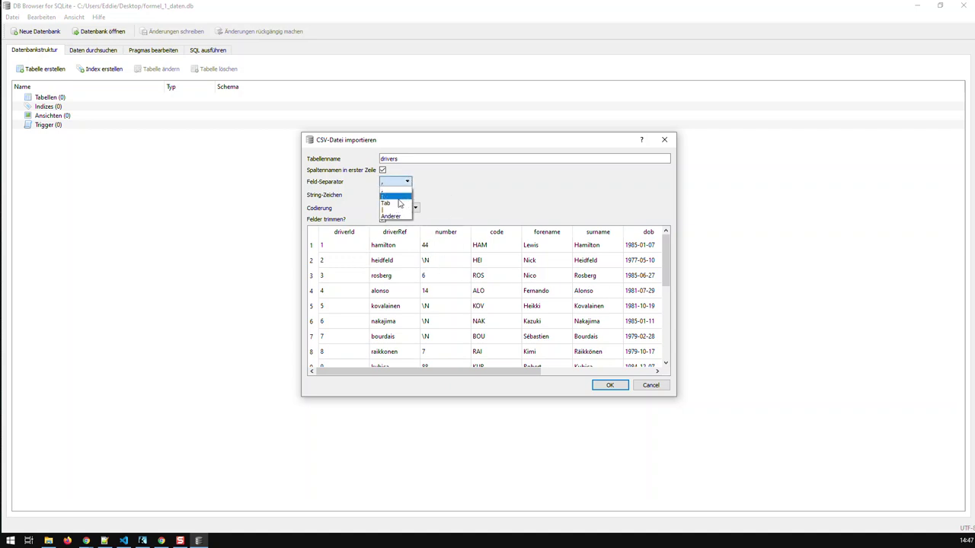
click(397, 198)
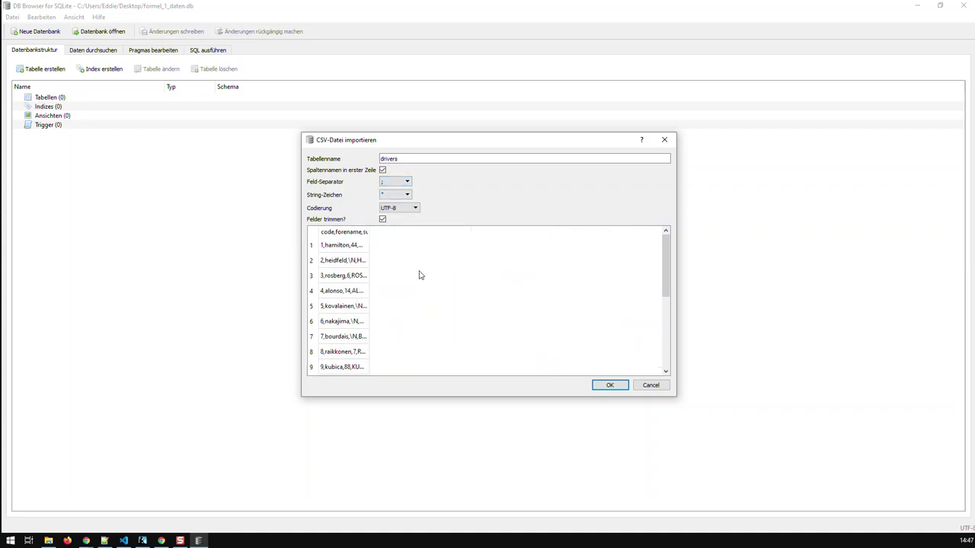
click(406, 183)
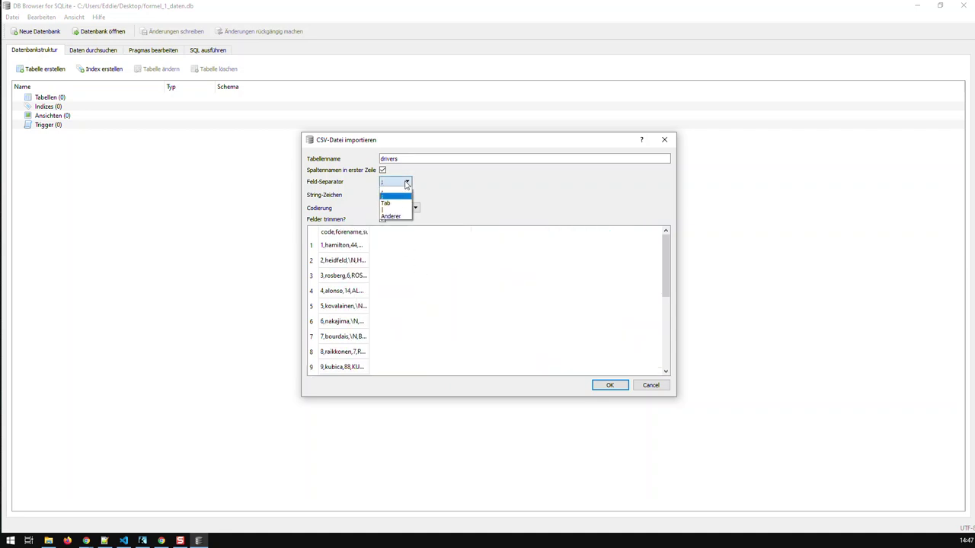
click(404, 195)
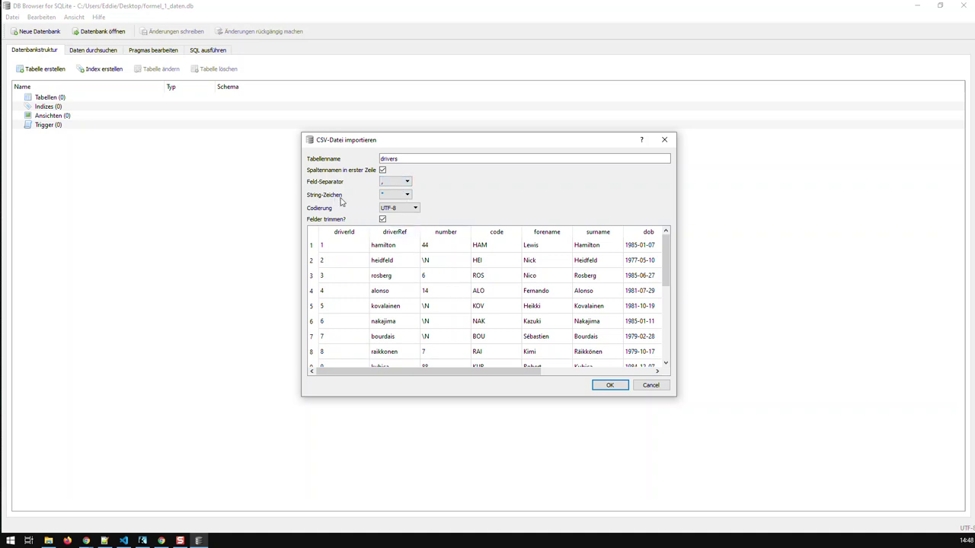
Try the CSV import preview with an empty string character and restore the double quote.
click(402, 197)
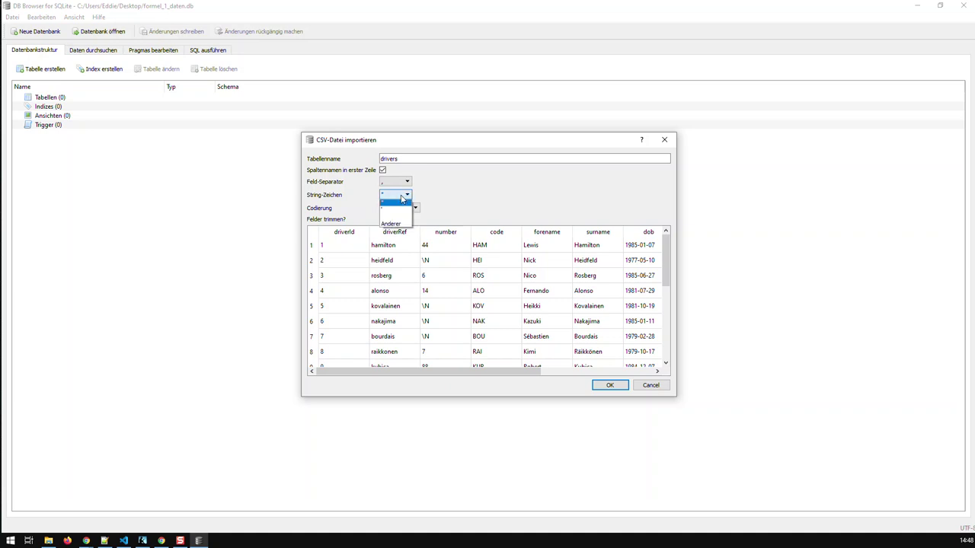
click(401, 218)
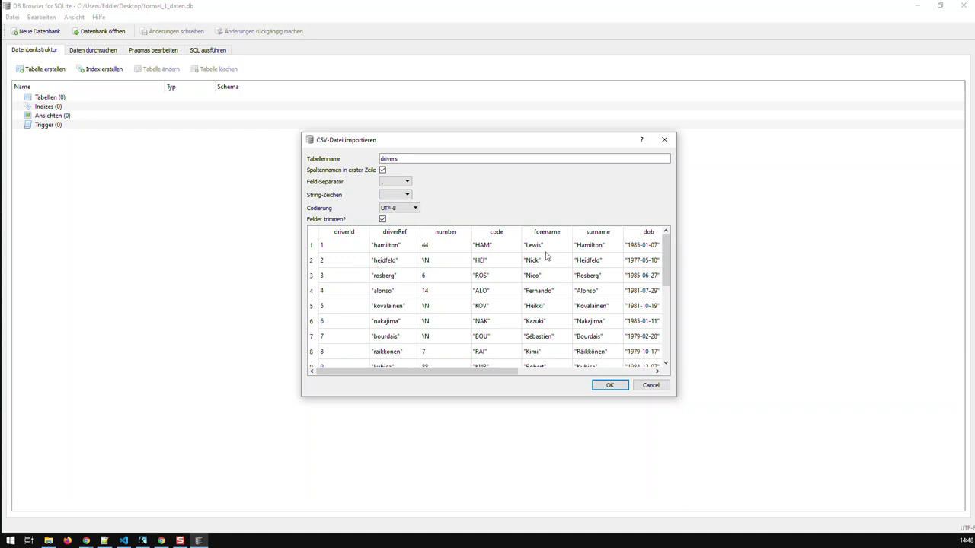
click(407, 196)
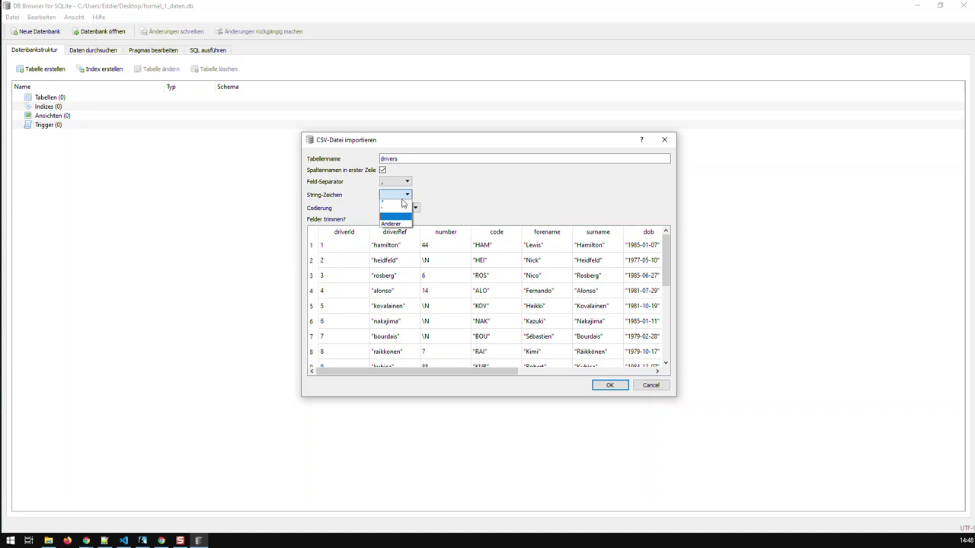
click(406, 203)
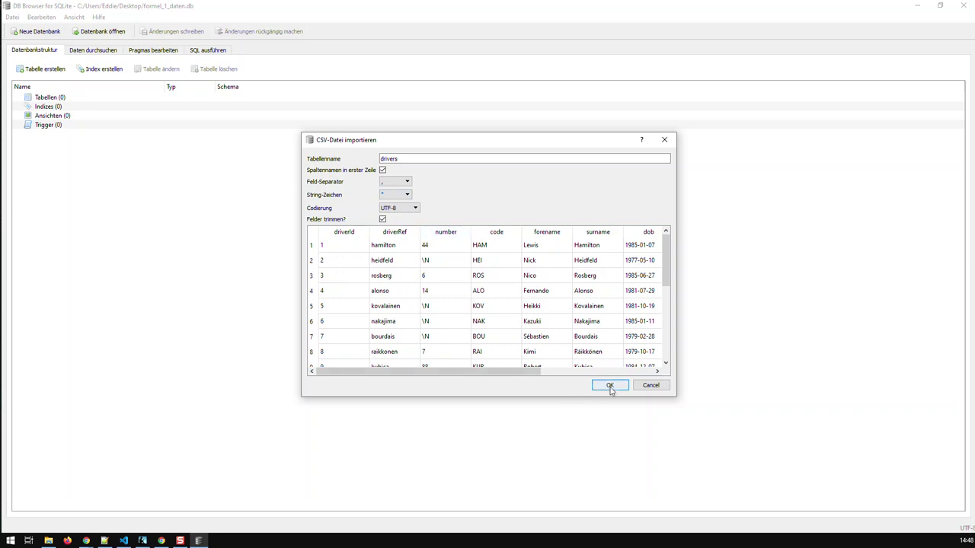
Run the import into a table named drivers and expand that table's columns in the database structure.
click(610, 386)
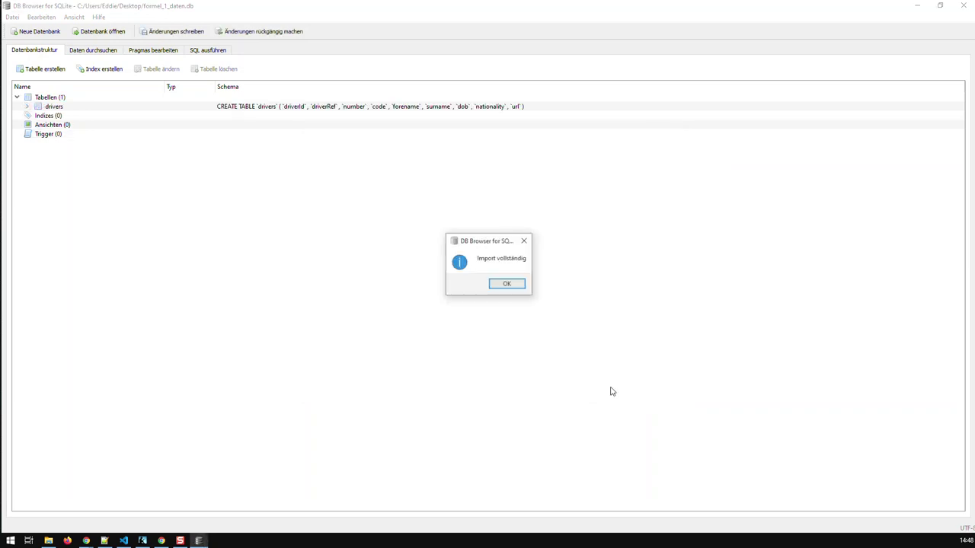
click(508, 285)
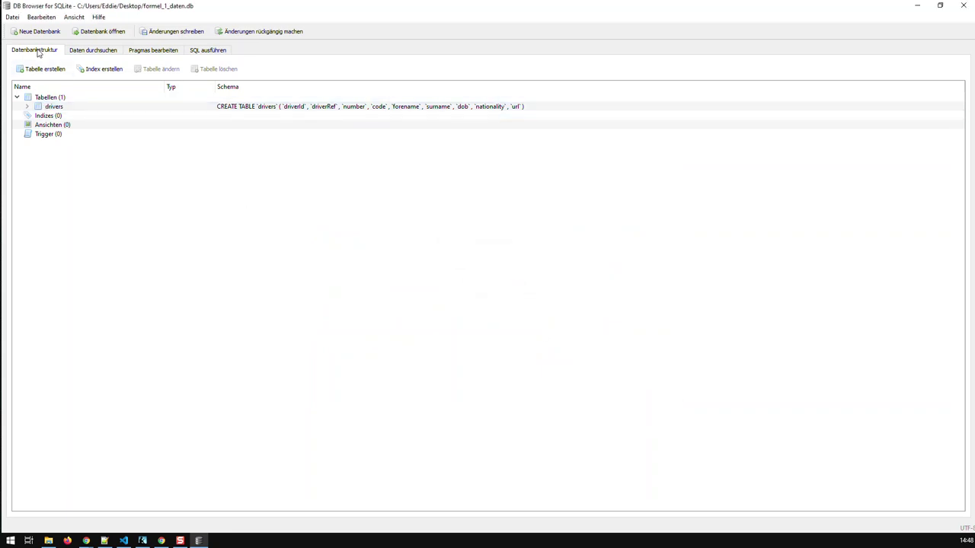
click(27, 106)
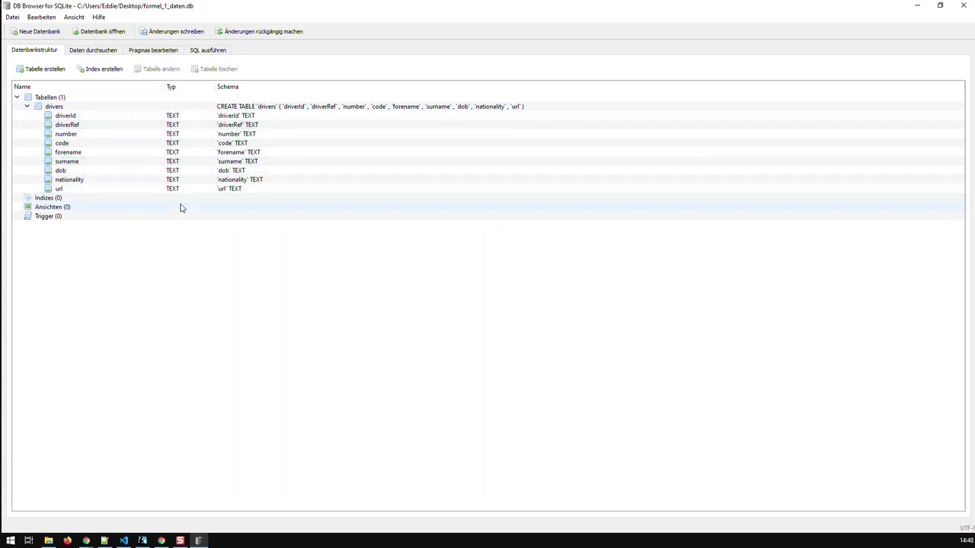
Examine the imported rows of the drivers table and the choice of tables available for browsing.
click(93, 50)
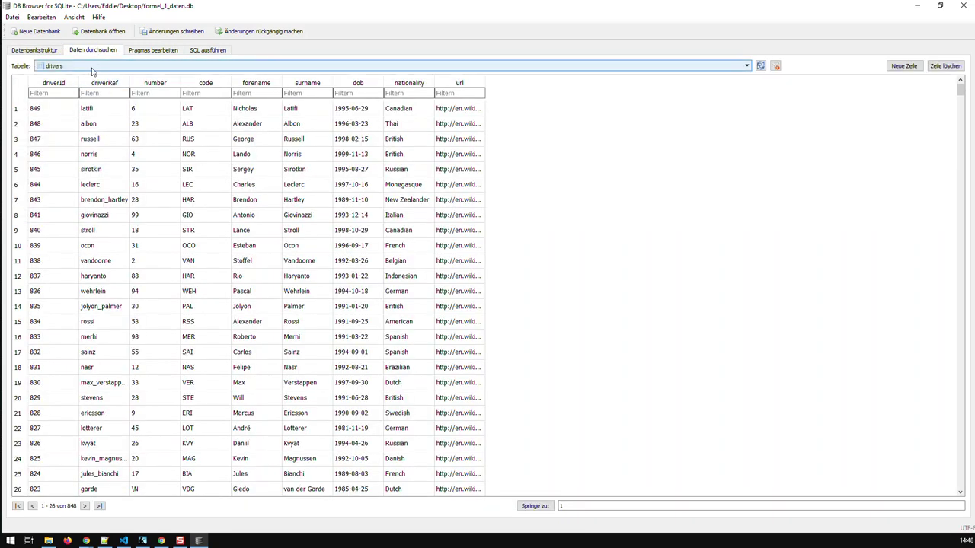
click(91, 69)
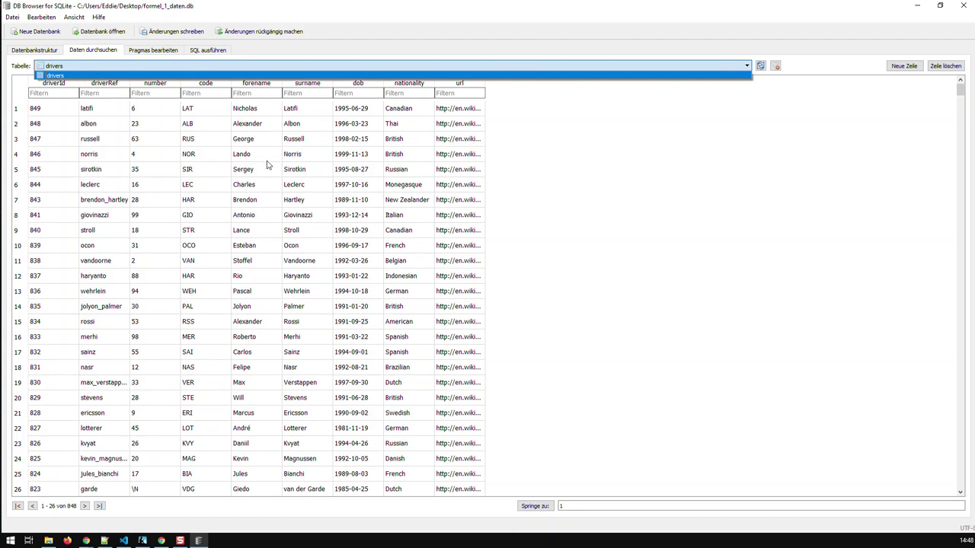
click(216, 169)
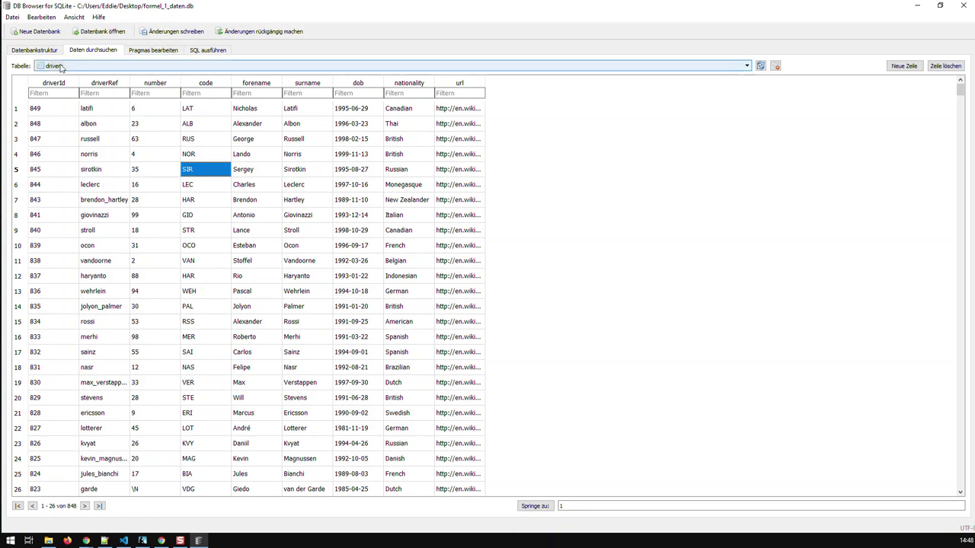
Open the drivers table's definition for modification and rename the driverId field to faher_id.
click(42, 50)
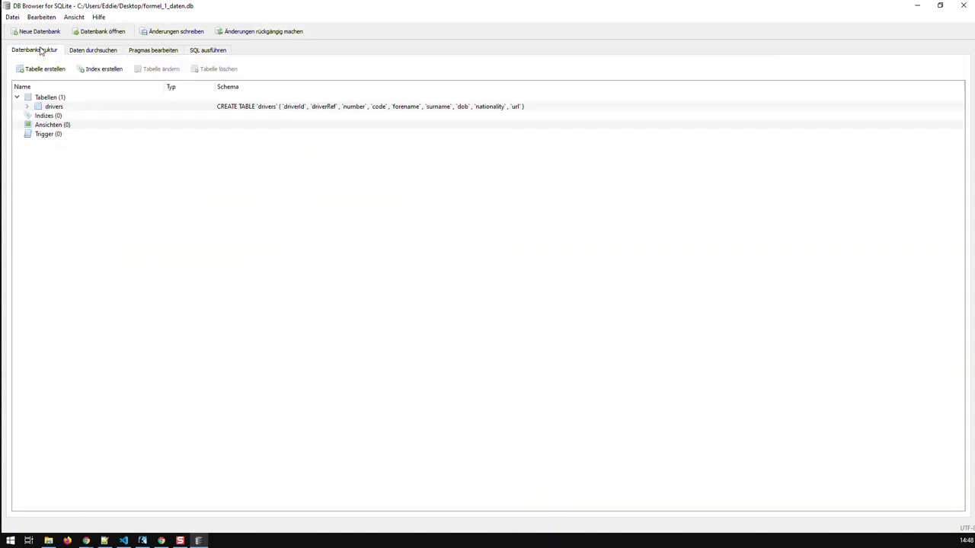
click(27, 107)
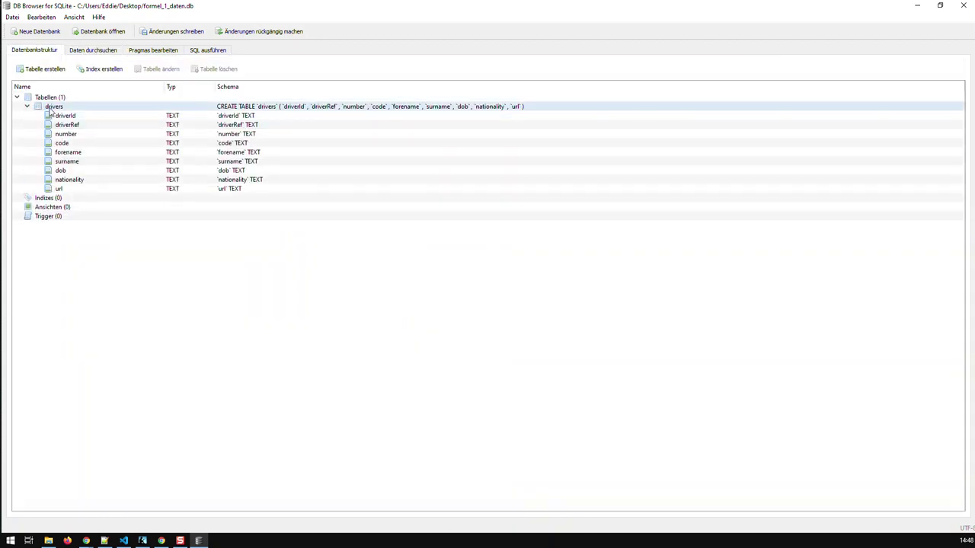
right_click(50, 109)
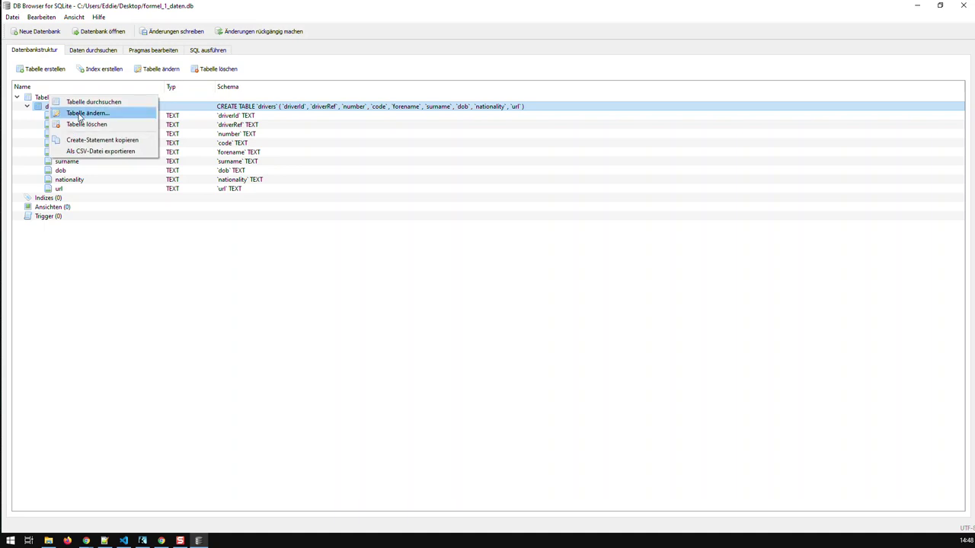
click(80, 114)
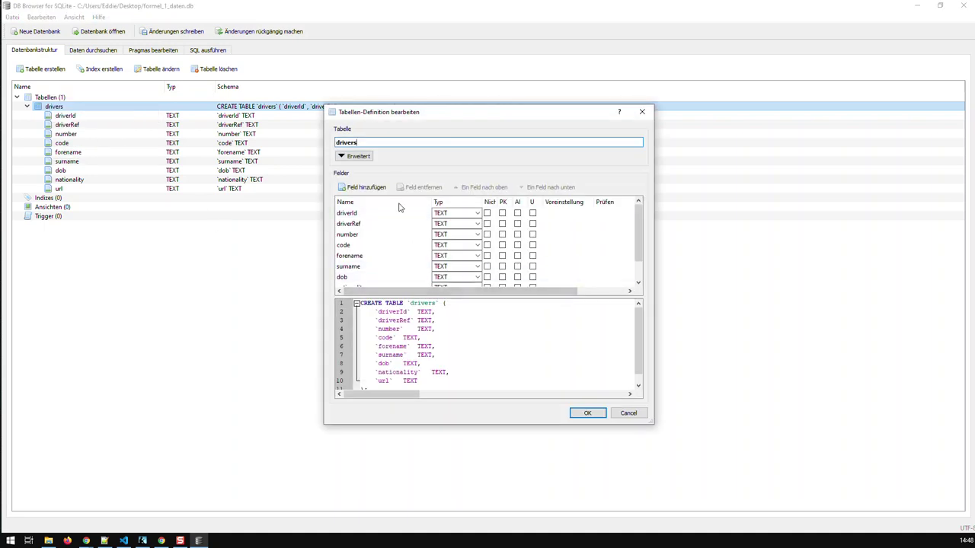
double_click(350, 214)
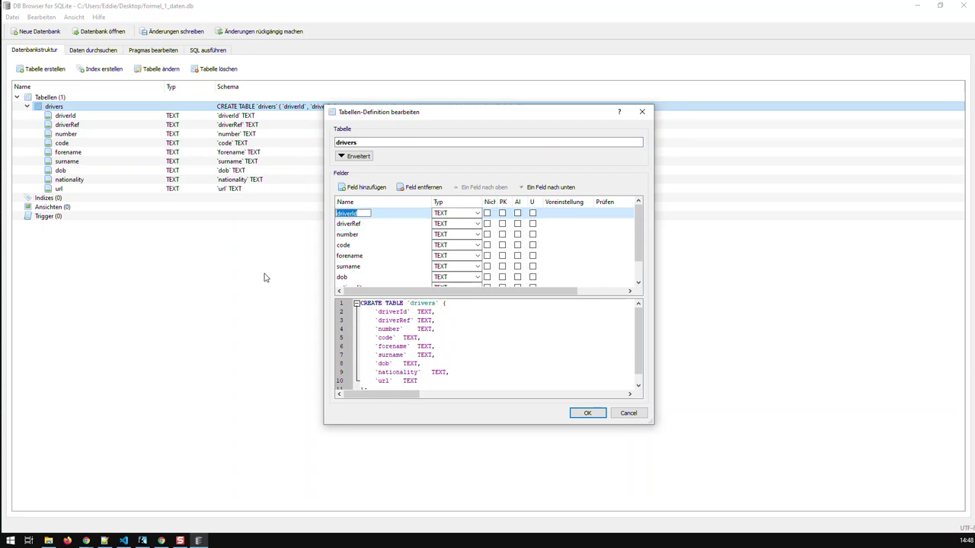
text(fahre)
text(_id)
Rename the driverRef field of the drivers table to ref_nummer.
double_click(343, 224)
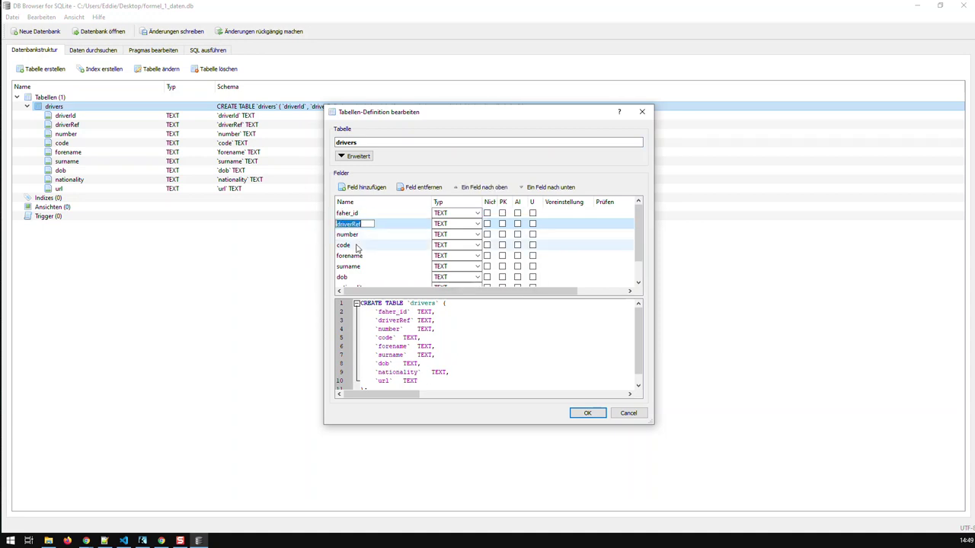
text(f)
text(ef_nummer)
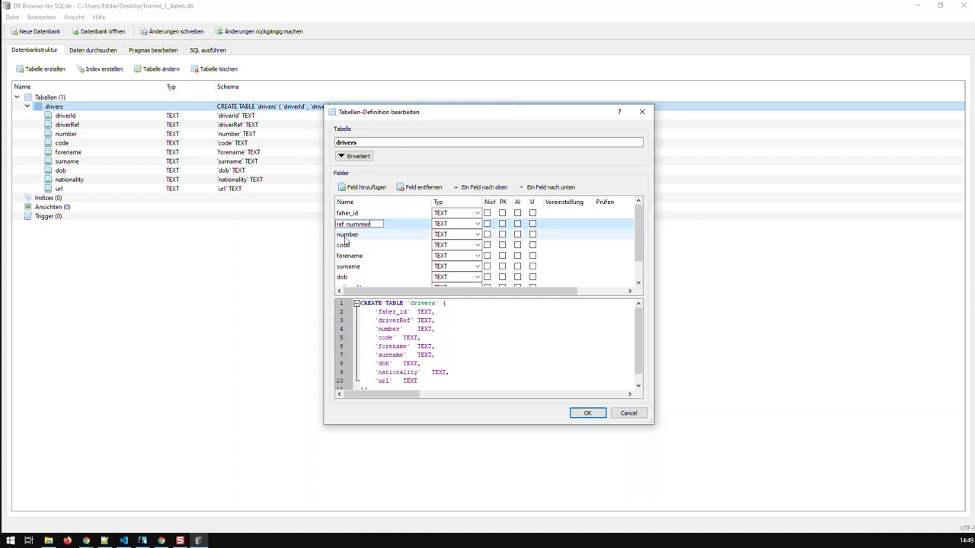
Rename the number field of the drivers table to renn_nummer.
double_click(343, 237)
text(renn_num)
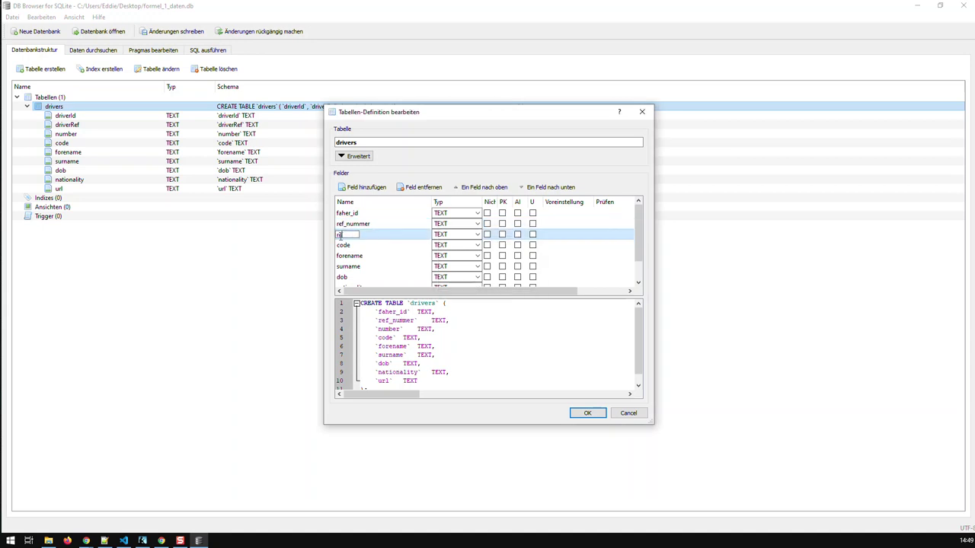
text(mer)
click(344, 246)
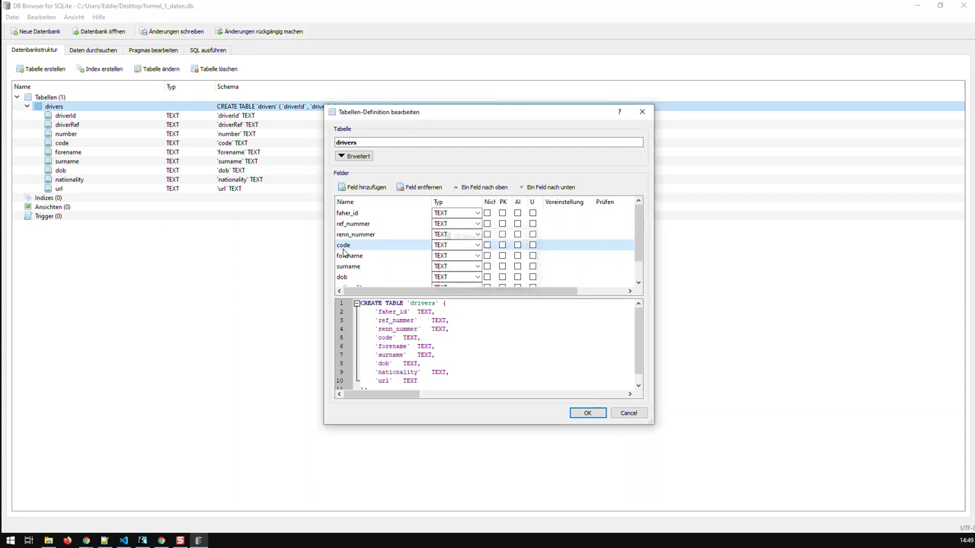
Rename the forename field to vorname and the surname field to nachname.
double_click(356, 259)
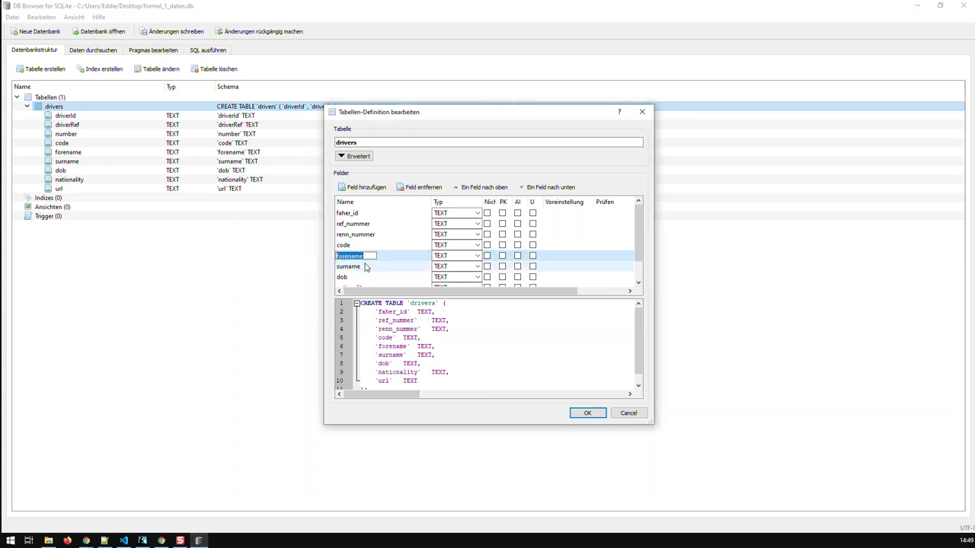
text(vor)
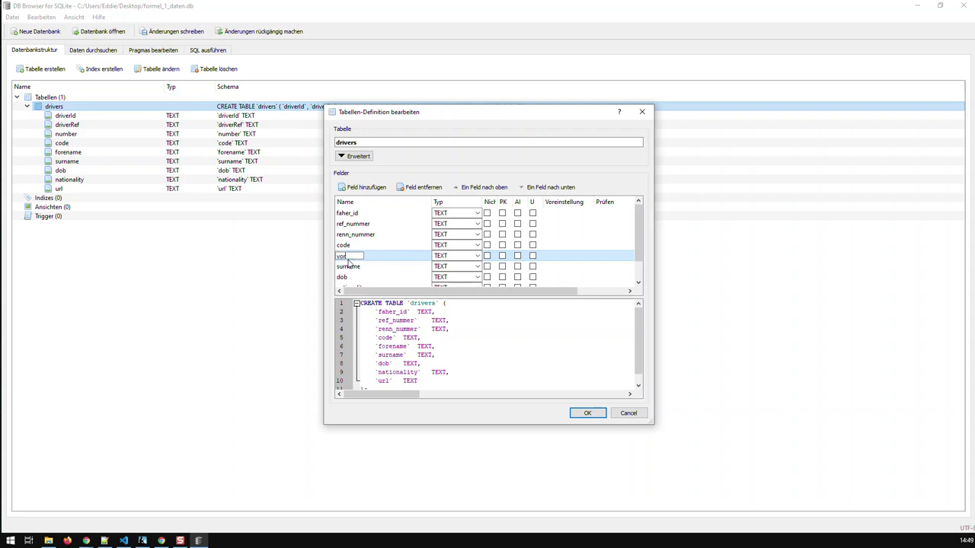
text(name)
click(354, 272)
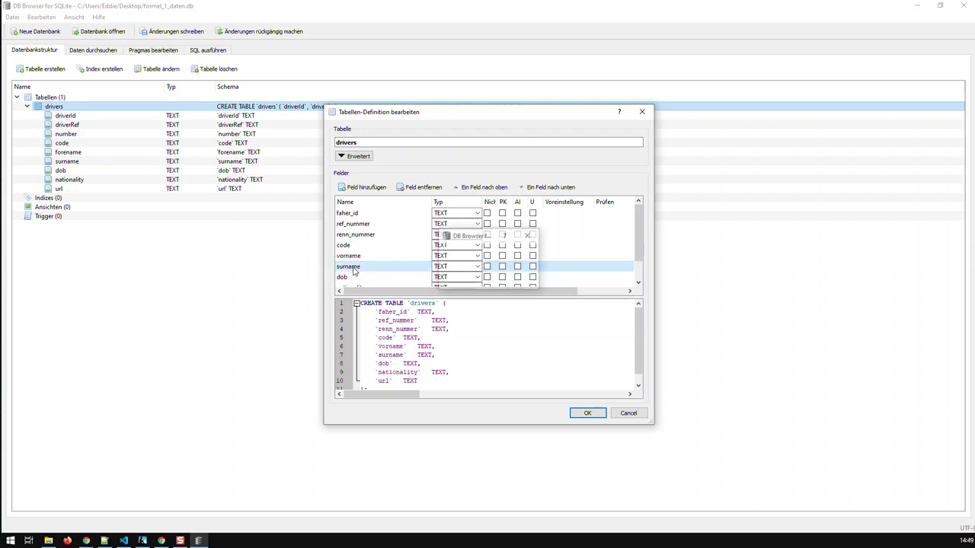
double_click(354, 271)
text(nachnam)
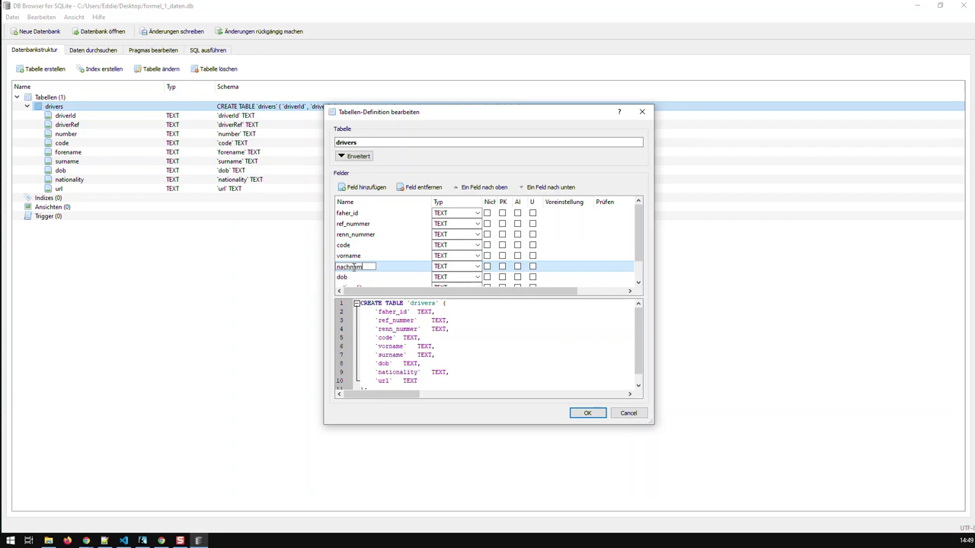
key(Return)
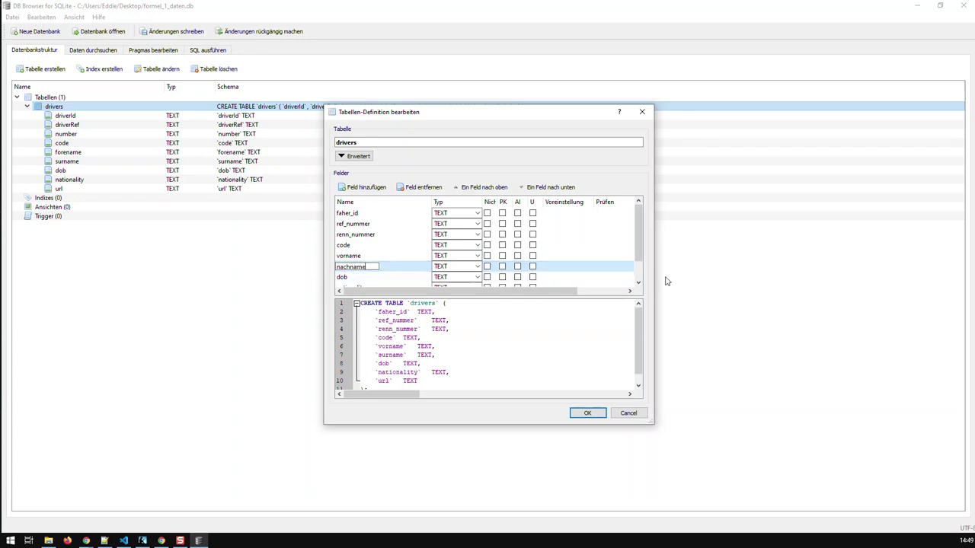
Rename the dob field to geburtsdatum and the nationality field to nation, and apply the modified table definition.
click(638, 282)
click(638, 283)
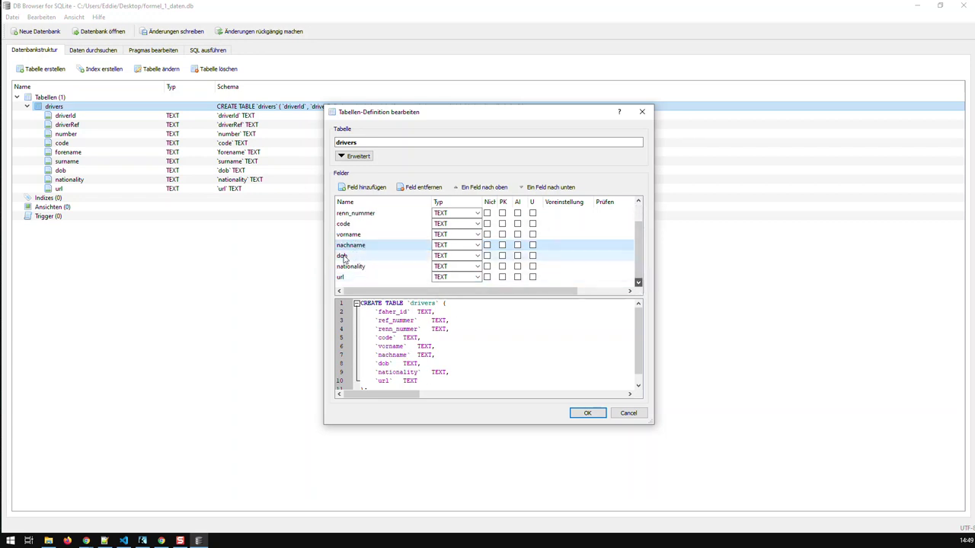
double_click(344, 257)
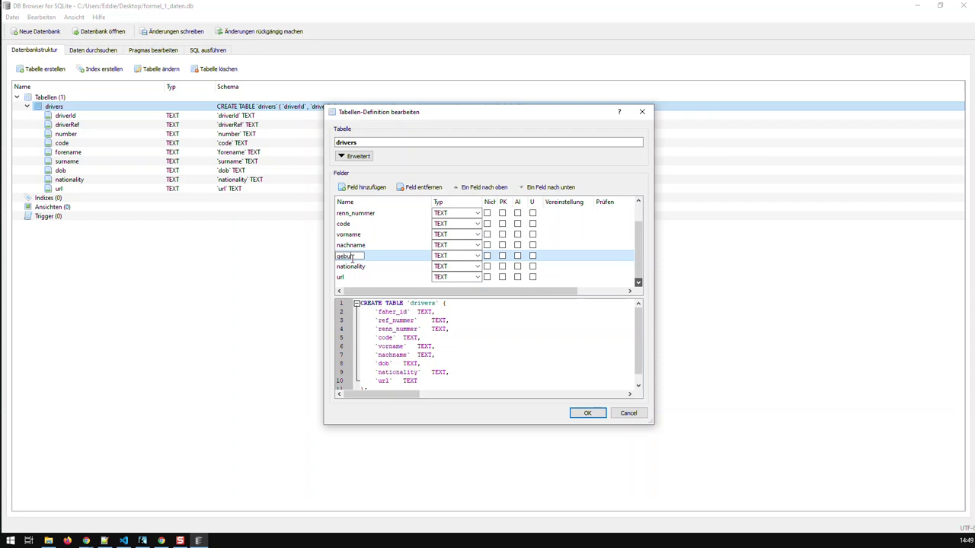
text(geburtsdatum)
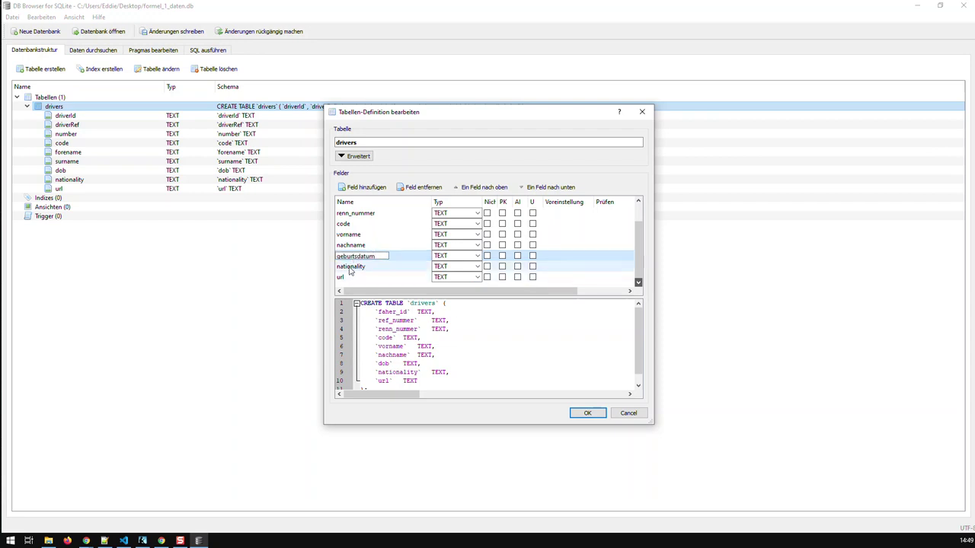
double_click(350, 268)
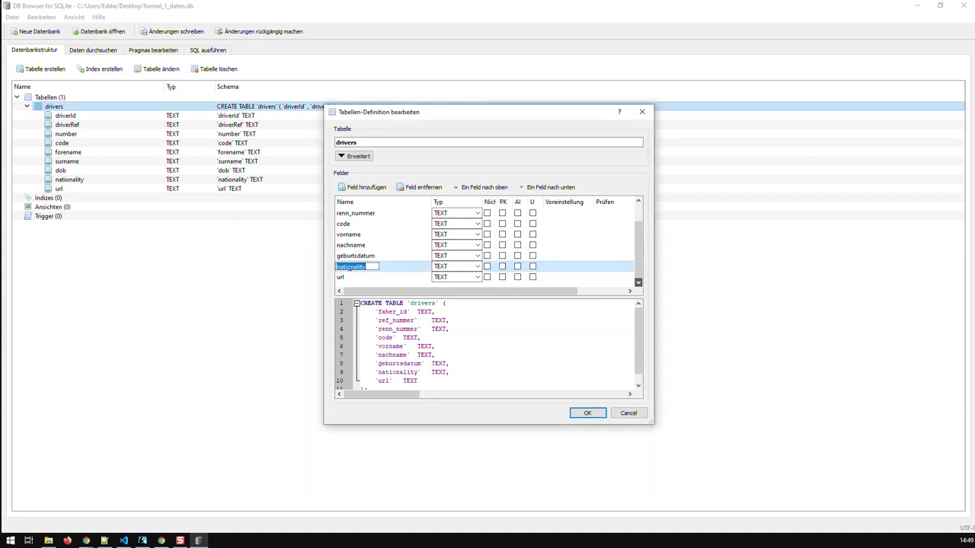
text(nation)
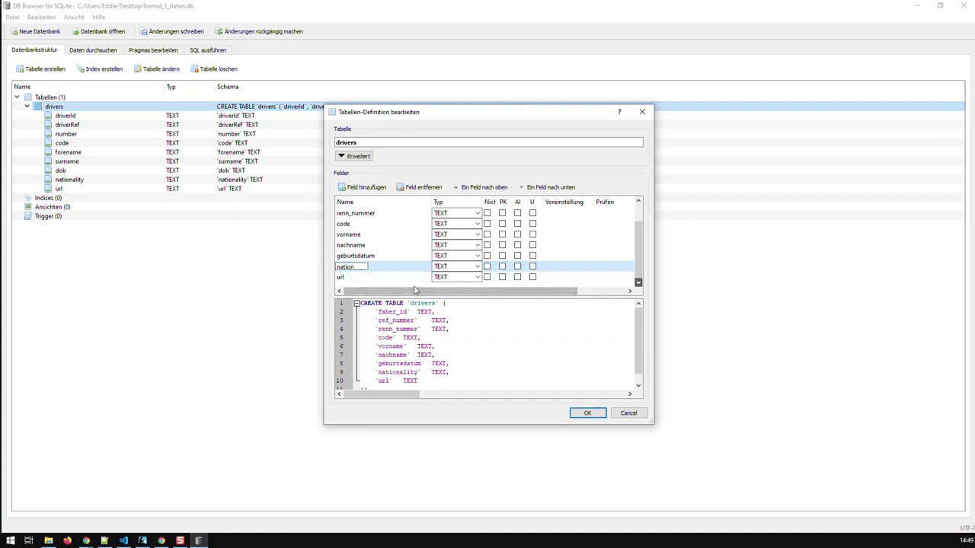
click(587, 413)
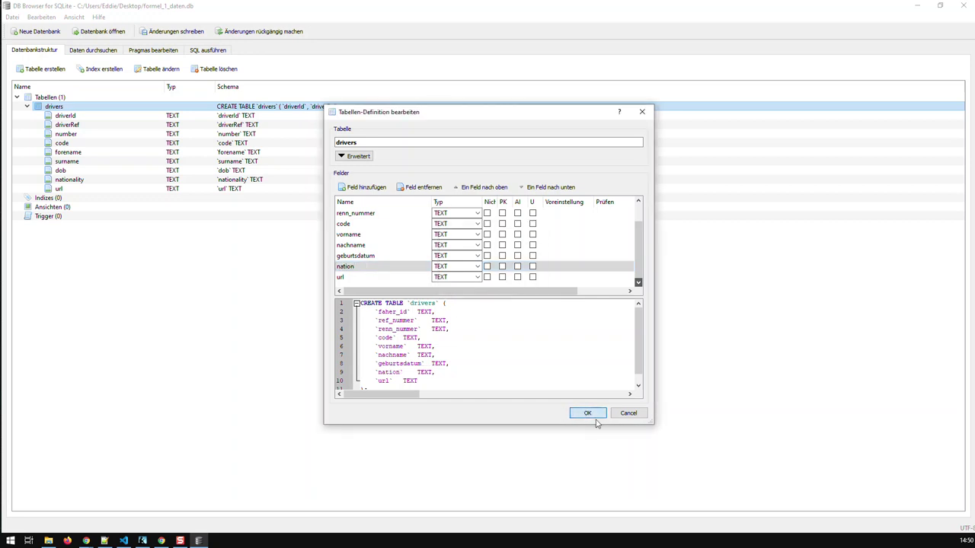
click(588, 416)
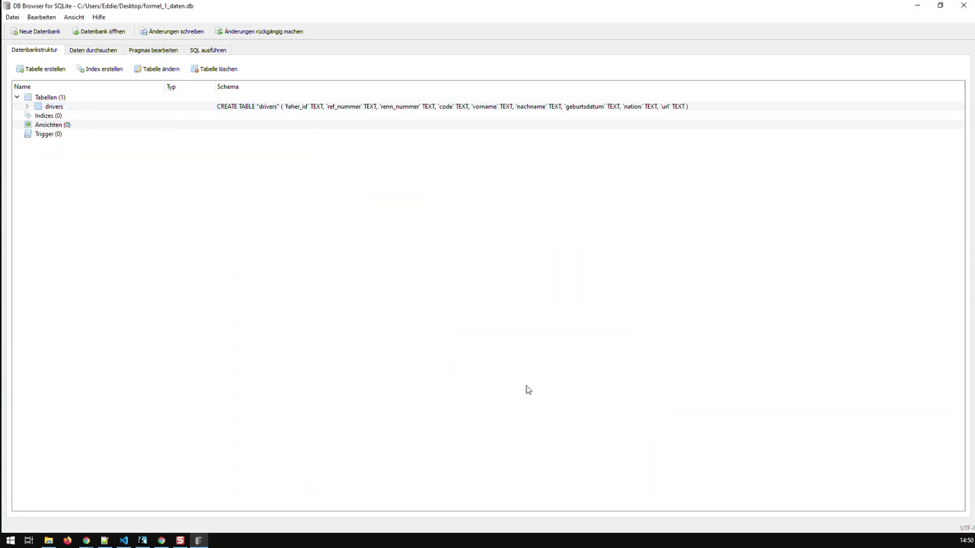
Reopen the drivers table's definition and examine the data types and the not-null, primary key and unique options for the faher_id field.
right_click(51, 108)
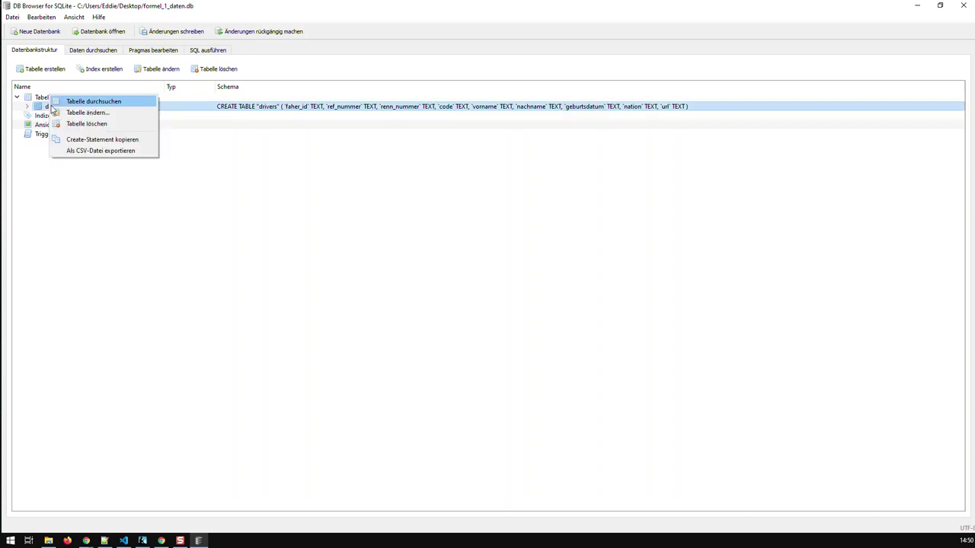
click(70, 114)
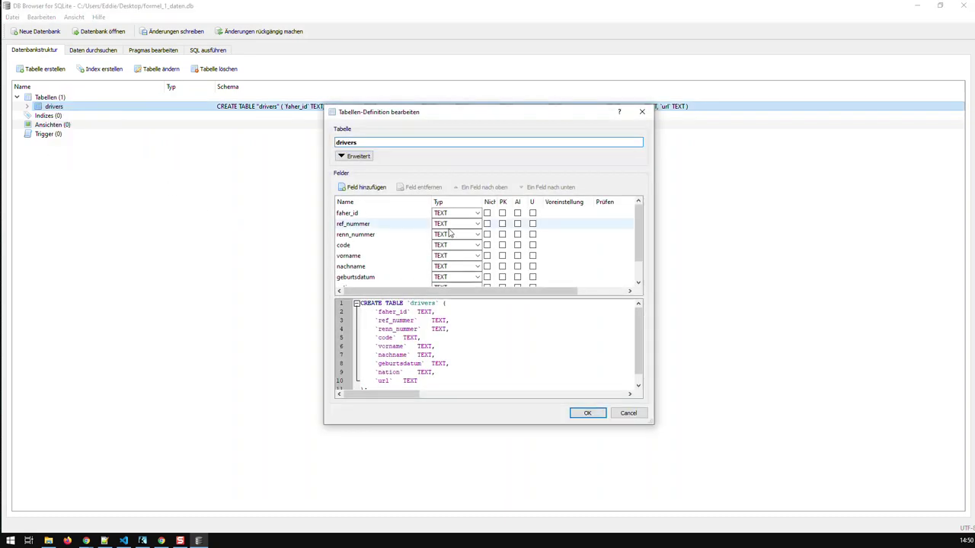
click(478, 215)
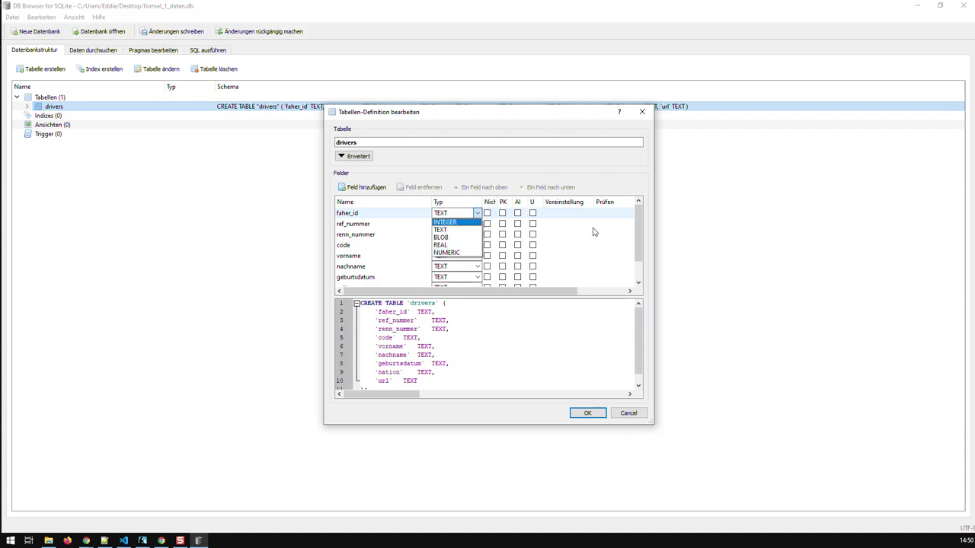
key(Down)
key(Down)
key(Down)
key(Down)
click(571, 245)
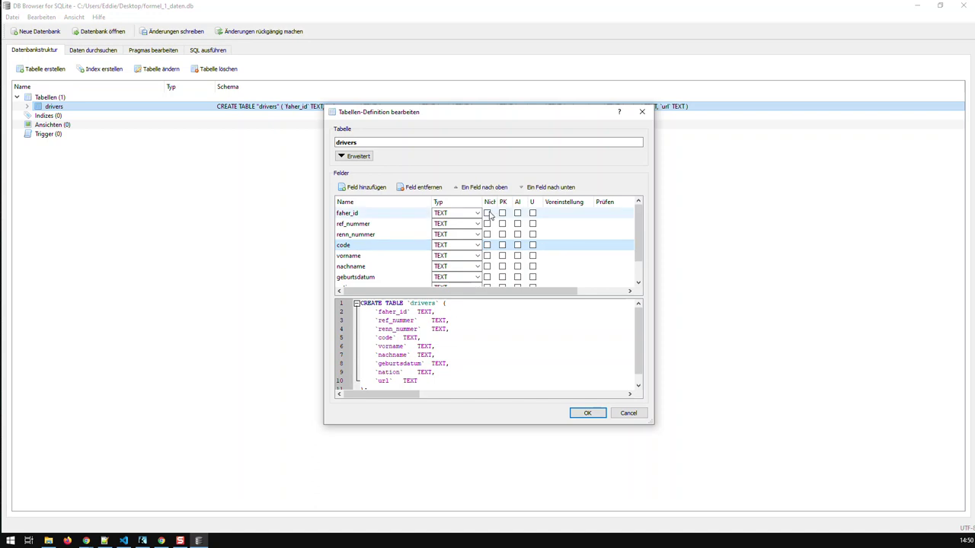
click(488, 214)
click(487, 214)
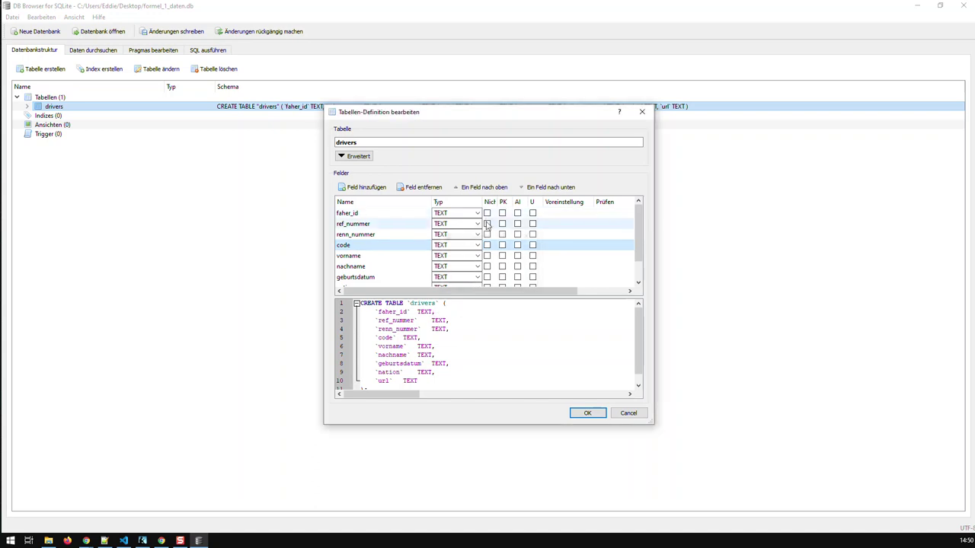
click(502, 214)
click(502, 214)
click(532, 214)
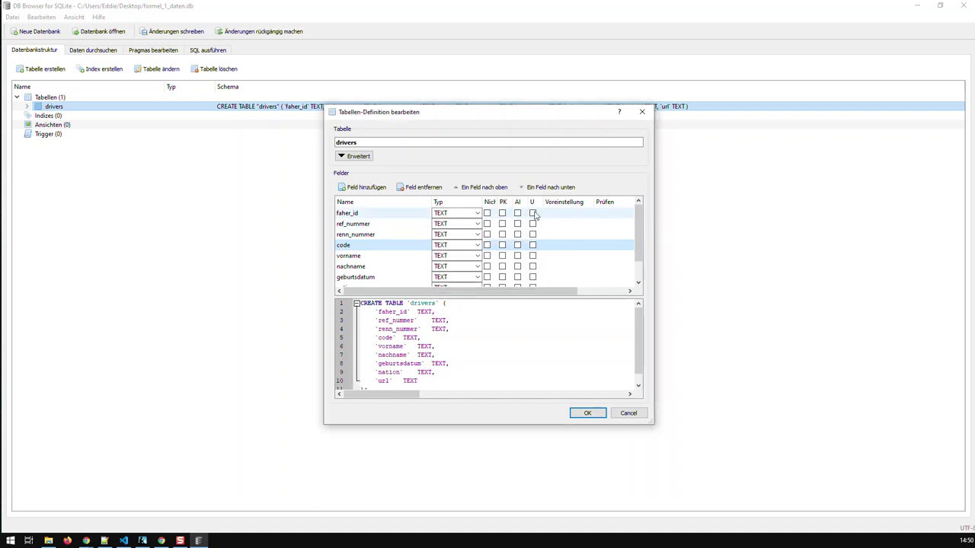
click(532, 214)
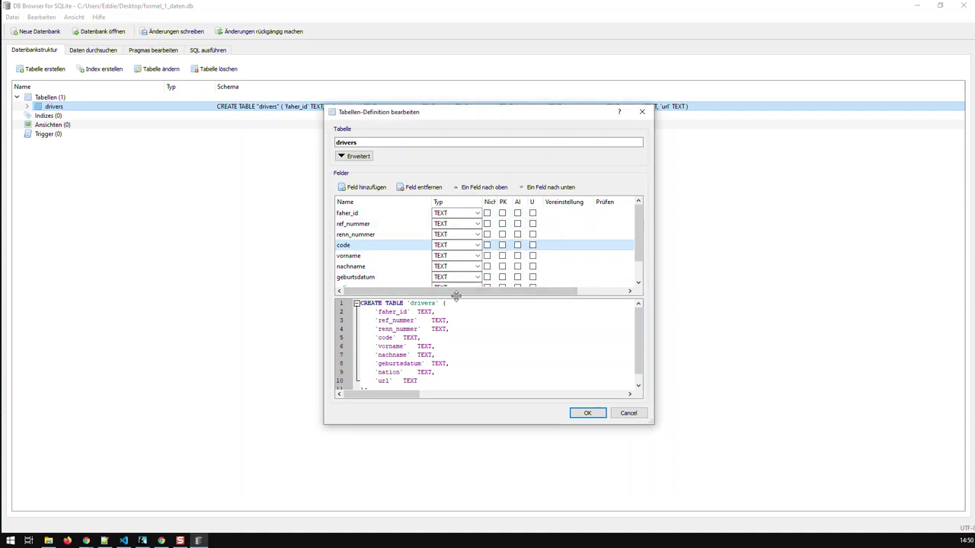
click(587, 414)
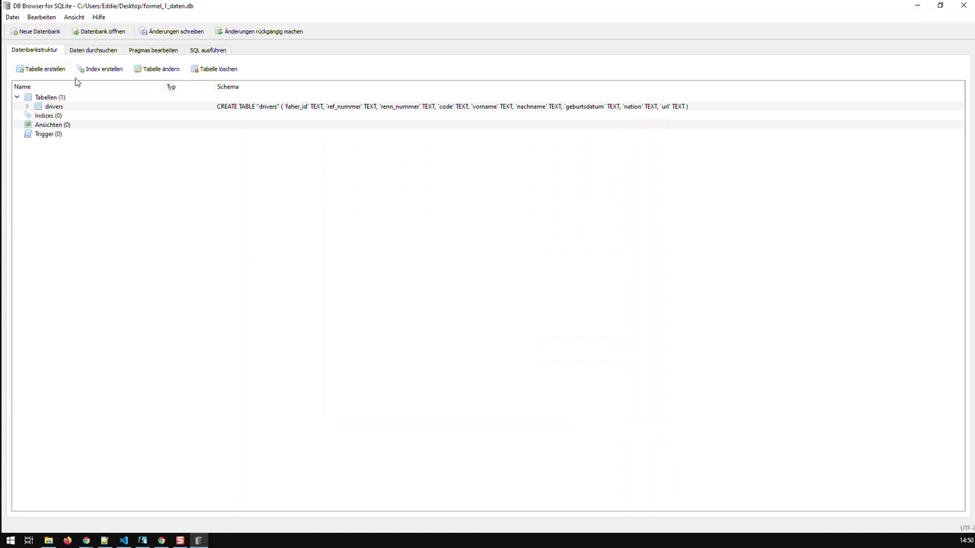
Write the pending changes to the database and browse the drivers table's data.
click(13, 18)
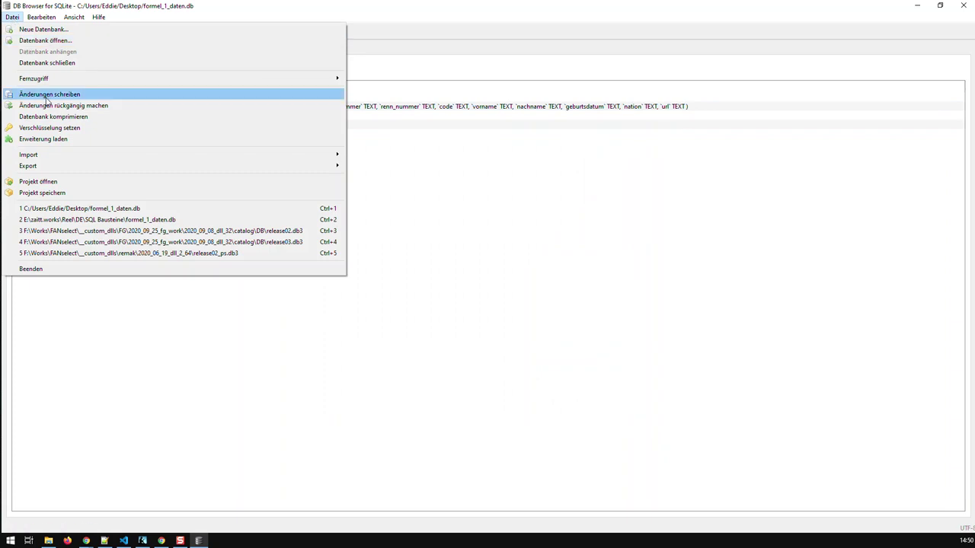
click(47, 96)
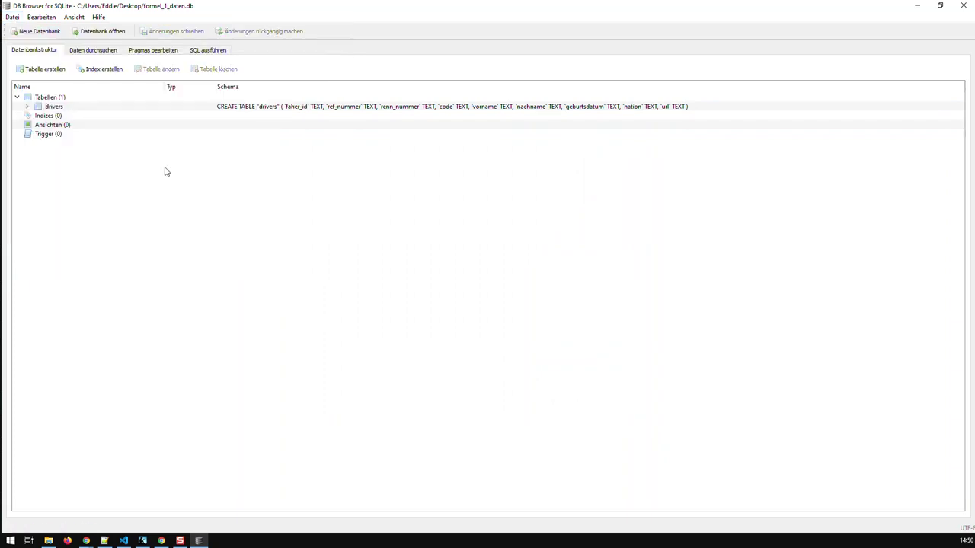
click(88, 51)
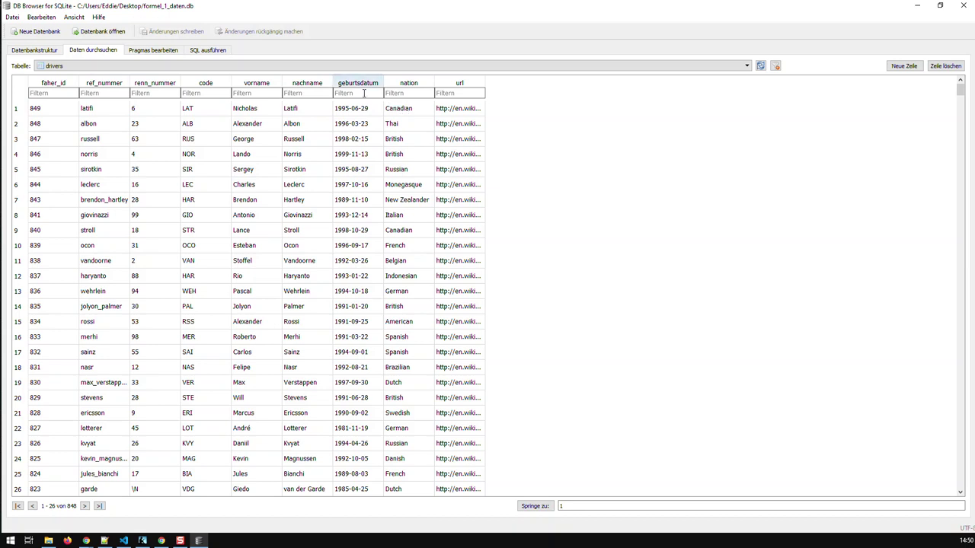
Begin an SQL query by entering SELE in the empty SQL editor.
click(206, 50)
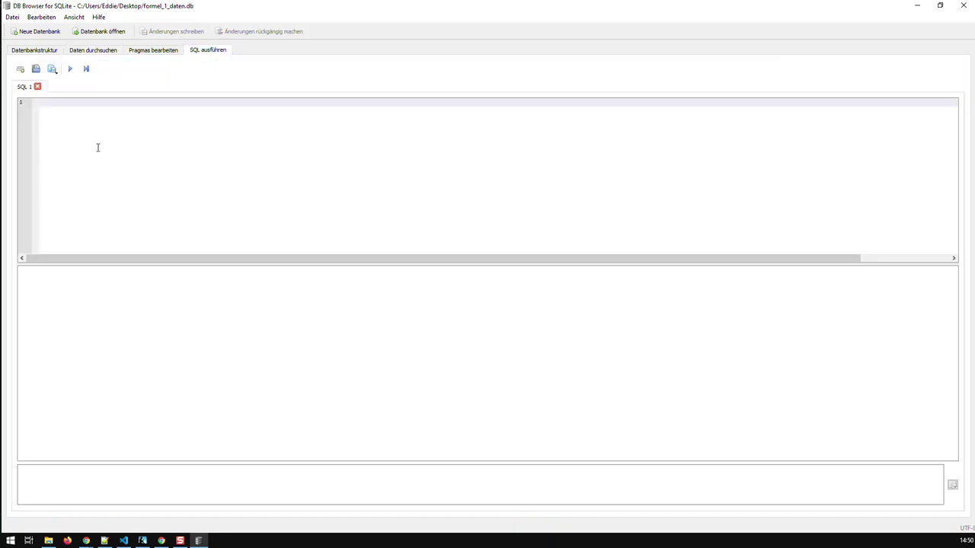
text(SELE)
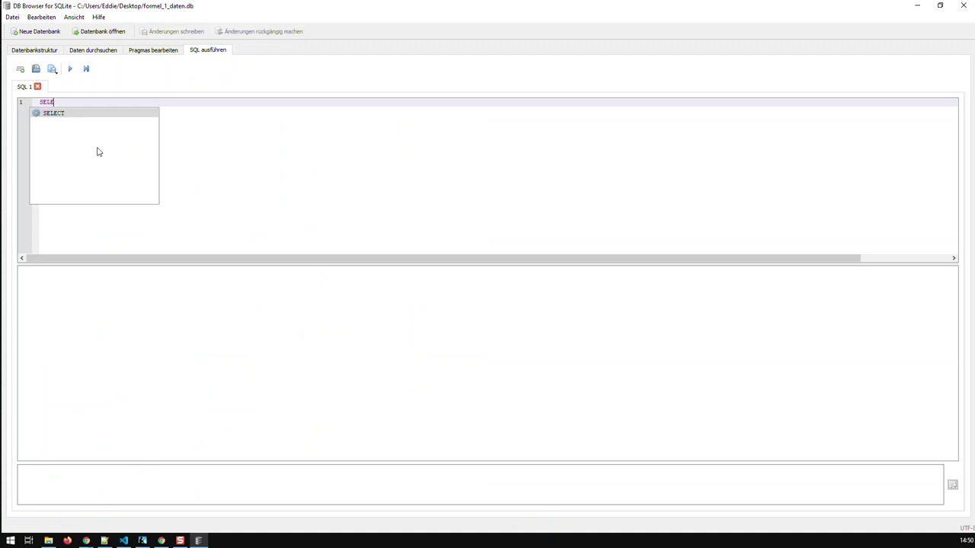
Return to the database structure and rename the drivers table to fahrer in its table definition.
click(93, 51)
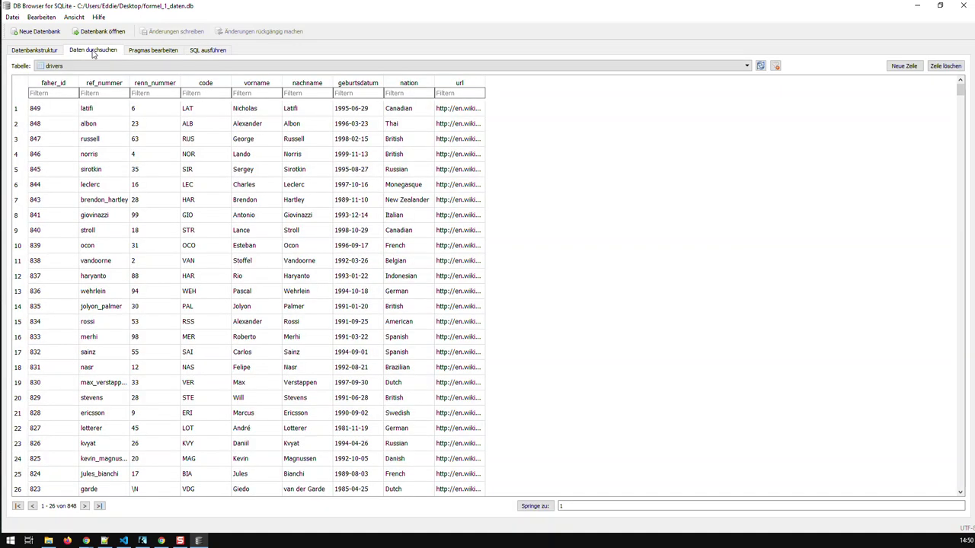
click(28, 51)
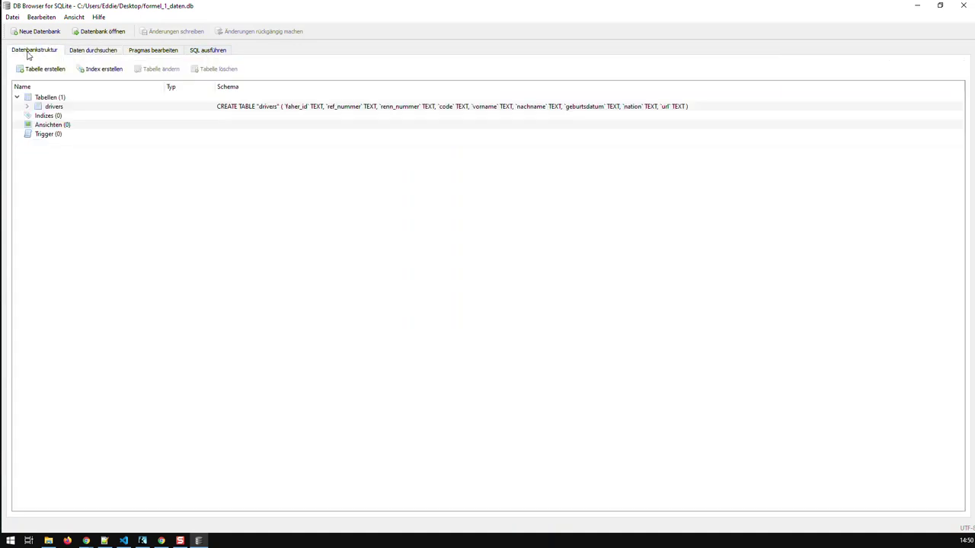
right_click(53, 107)
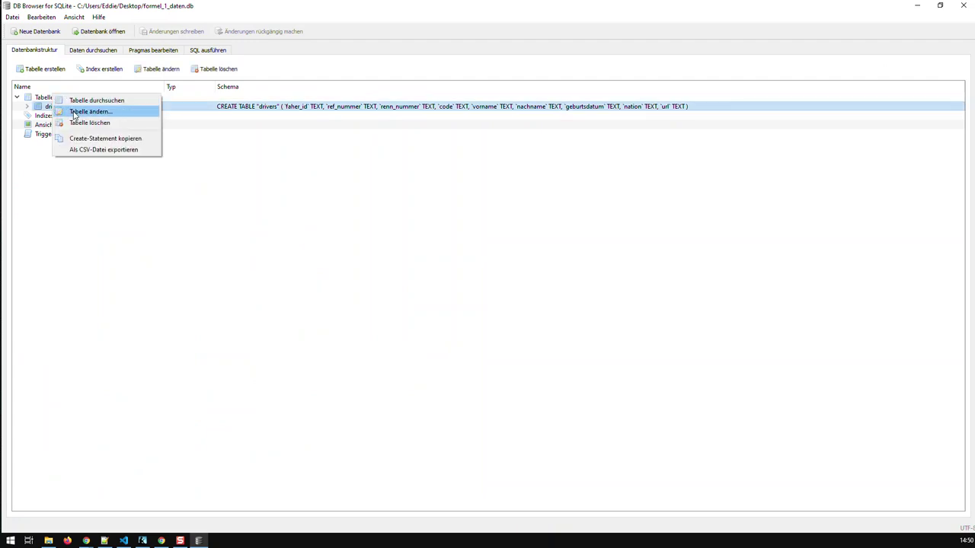
click(75, 114)
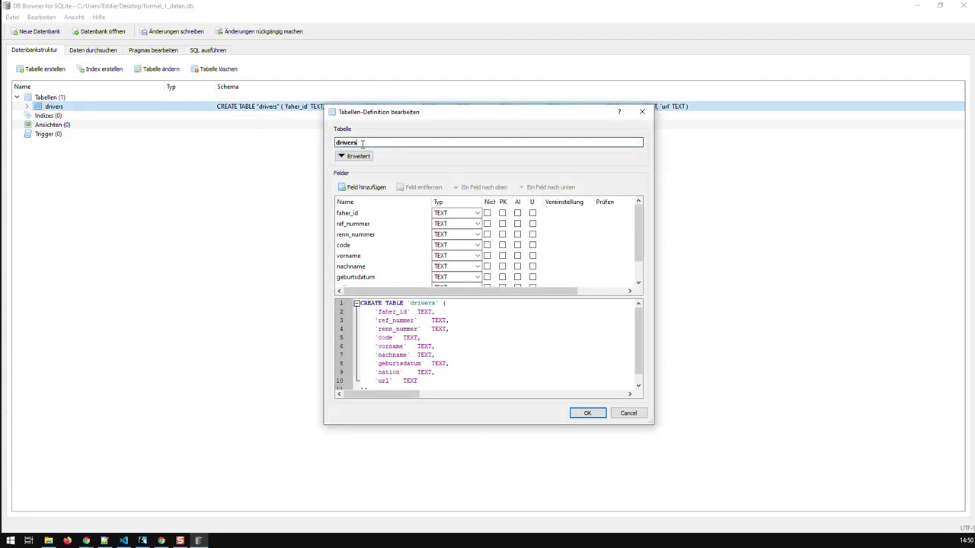
drag(363, 143, 314, 143)
text(fahrer)
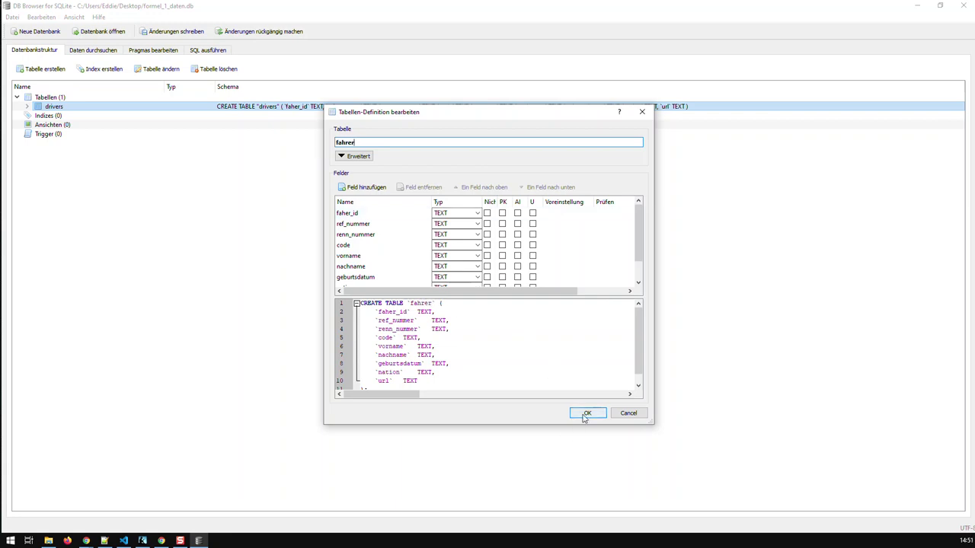
click(585, 416)
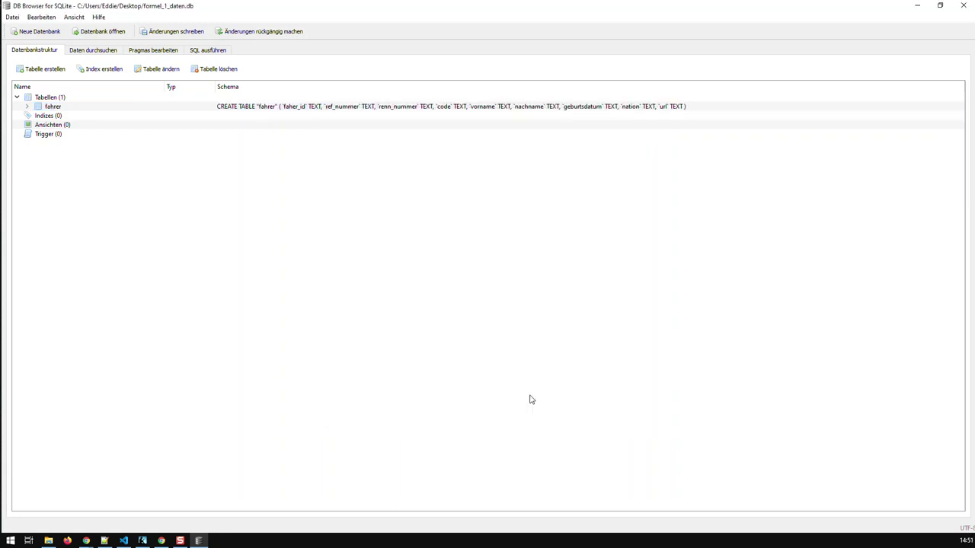
Complete the started SQL query as SELECT * FROM fahrer.
click(213, 49)
text(SELE)
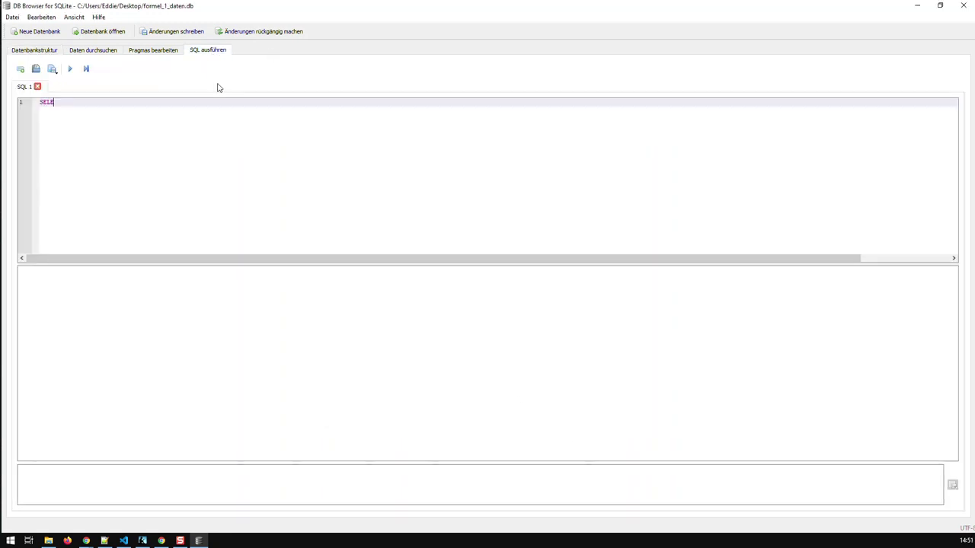
text(CT * FROM fahrer)
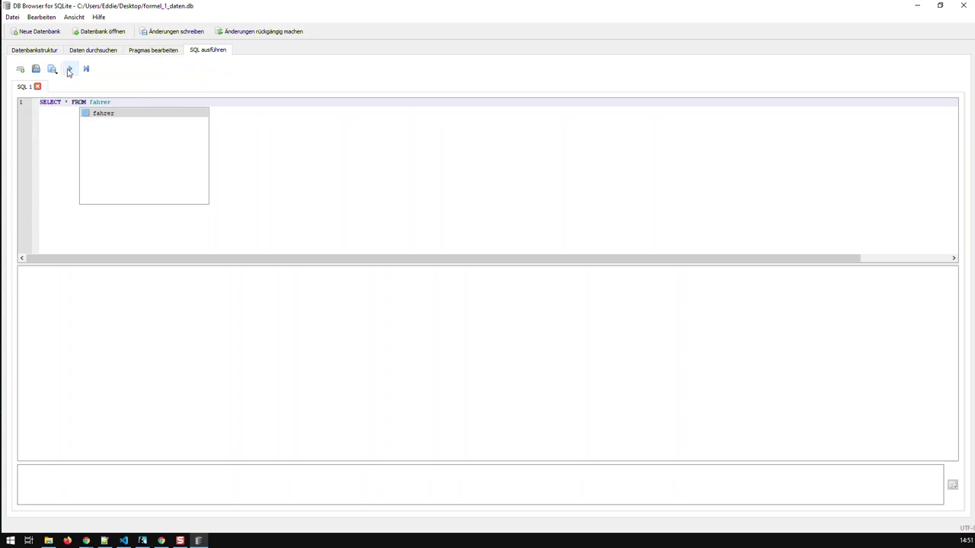
Execute the SELECT * FROM fahrer query and dismiss the autocomplete suggestion in the SQL editor.
click(68, 70)
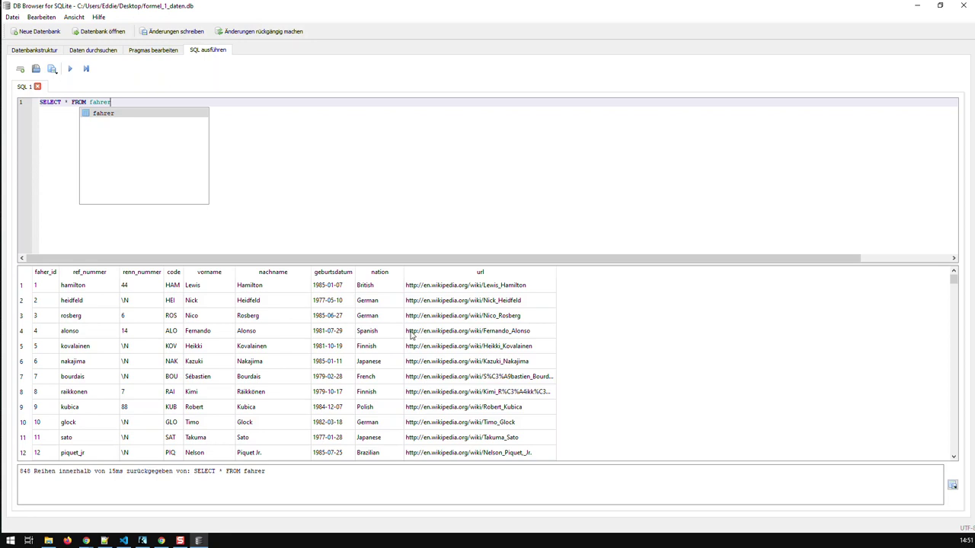
click(282, 194)
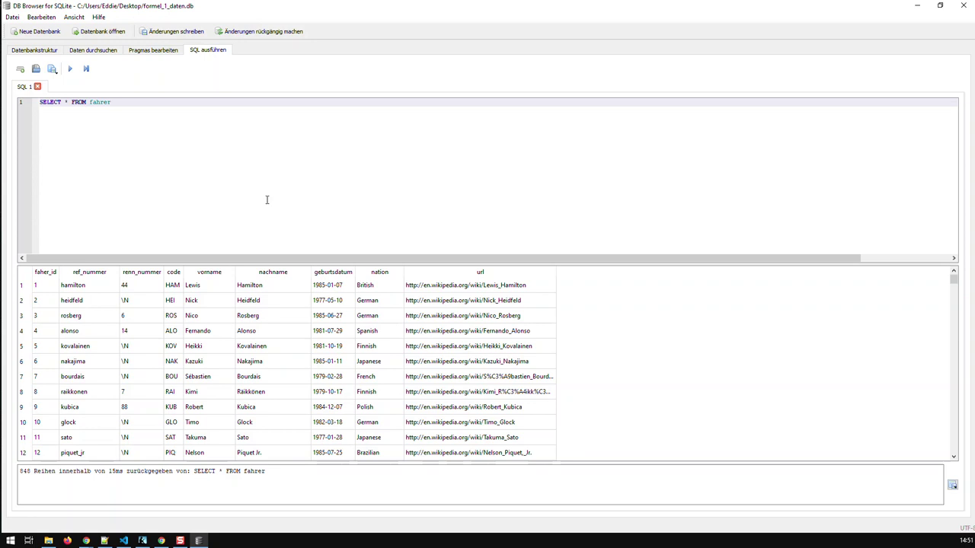
Export everything in the fahrer table to an SQL file named fahrer.sql on the Desktop, keeping the default export options.
click(12, 18)
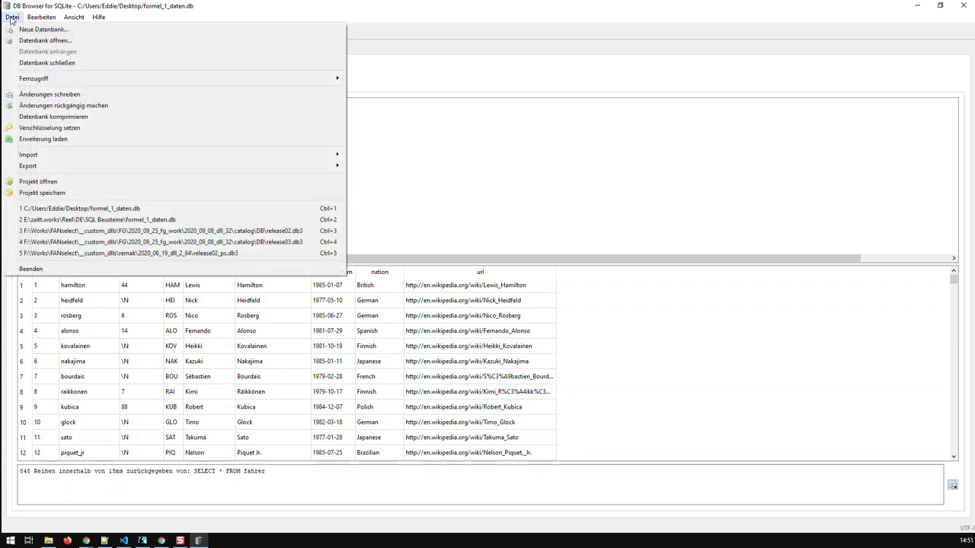
mouse_move(82, 165)
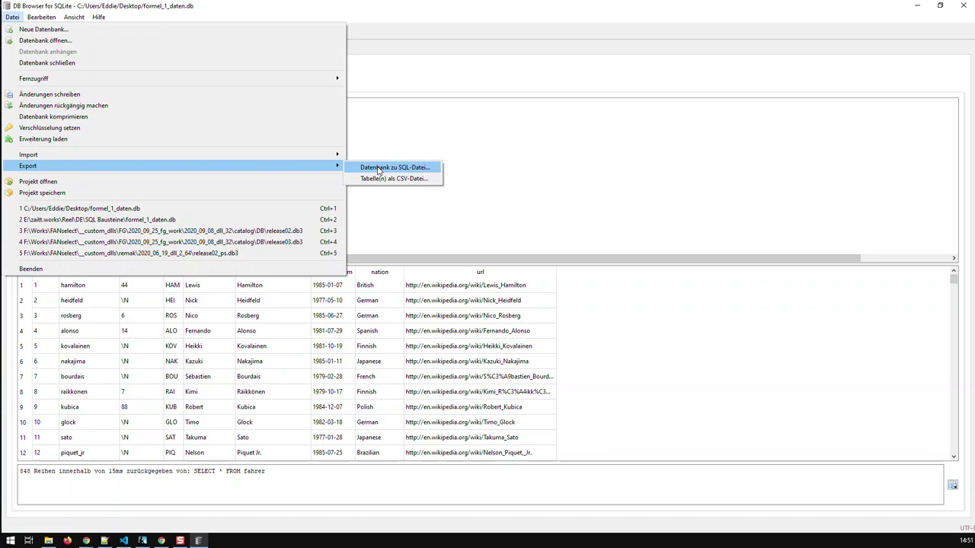
click(378, 168)
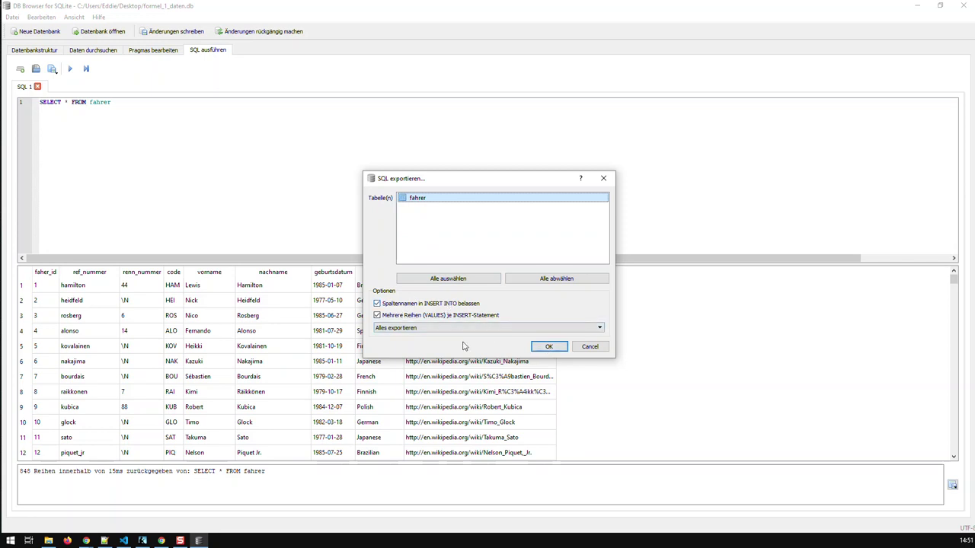
click(550, 348)
click(550, 348)
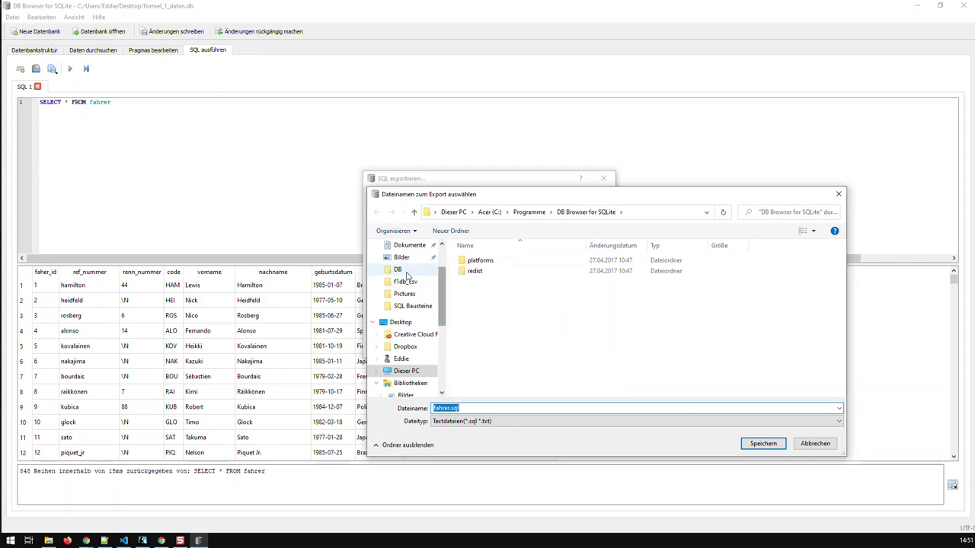
click(400, 322)
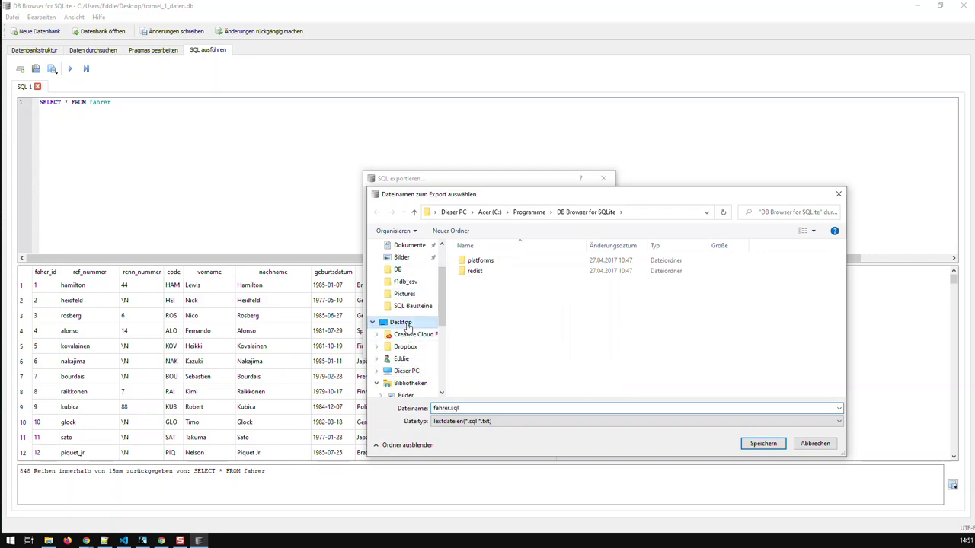
click(763, 444)
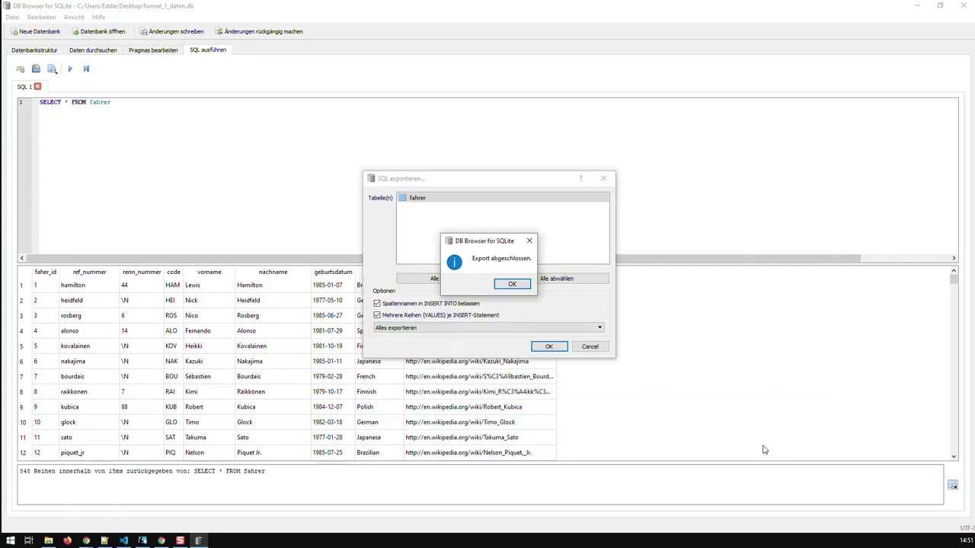
click(512, 283)
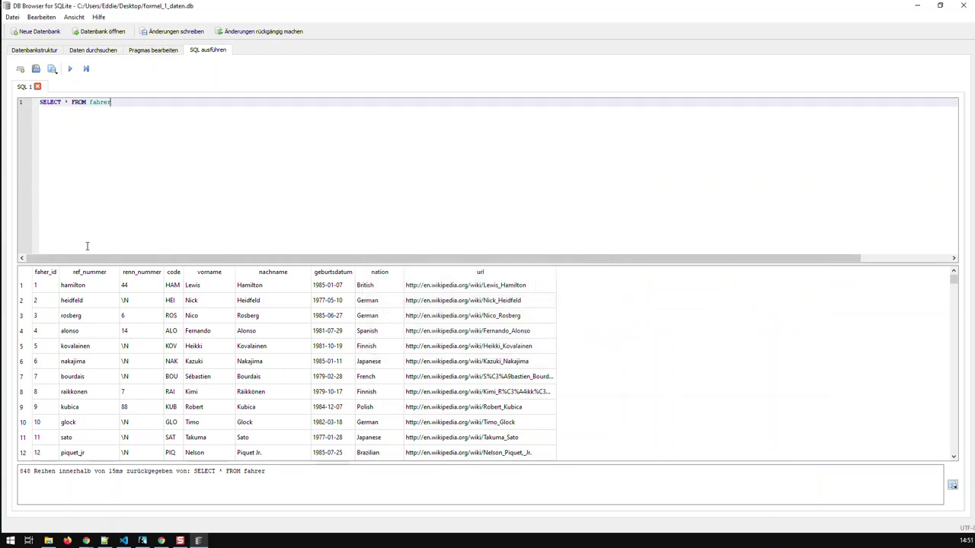
Switch to Notepad++ and examine the exported fahrer.sql, checking the CREATE TABLE column types and the INSERT INTO rows.
key(alt+Tab)
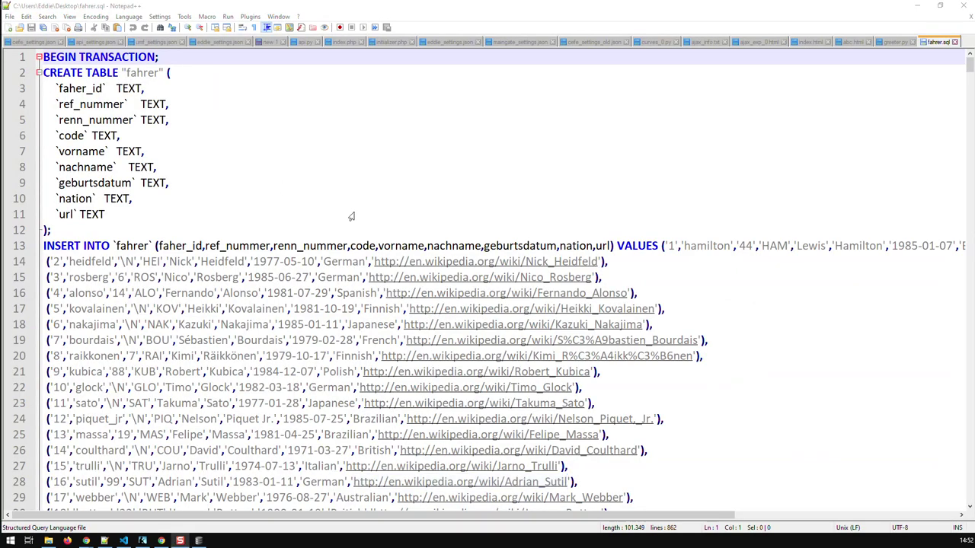
click(340, 209)
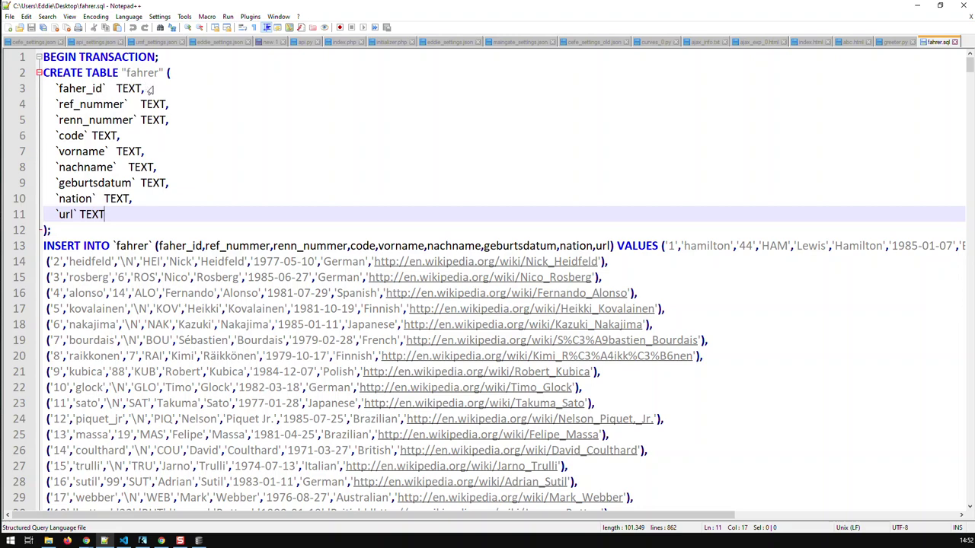
double_click(123, 89)
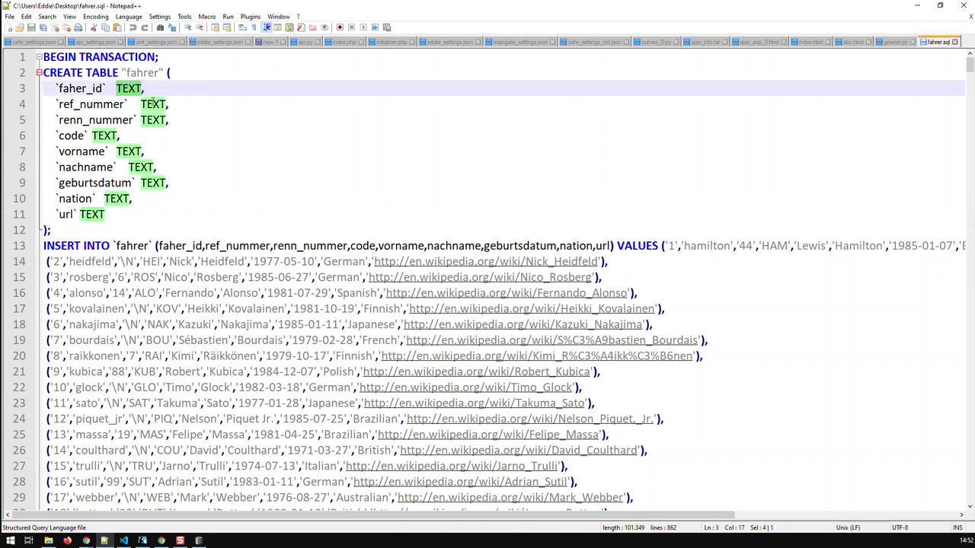
click(153, 103)
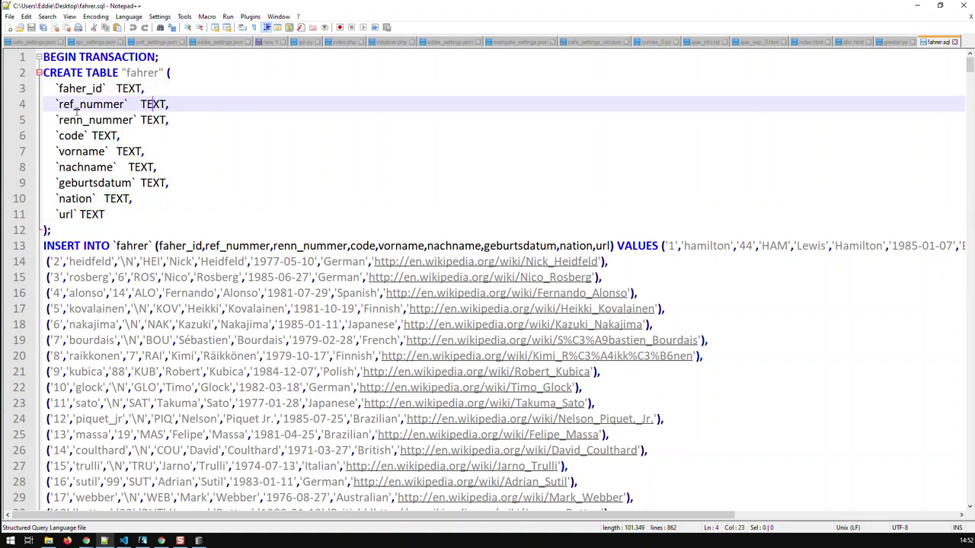
scroll(215, 224, down, 1)
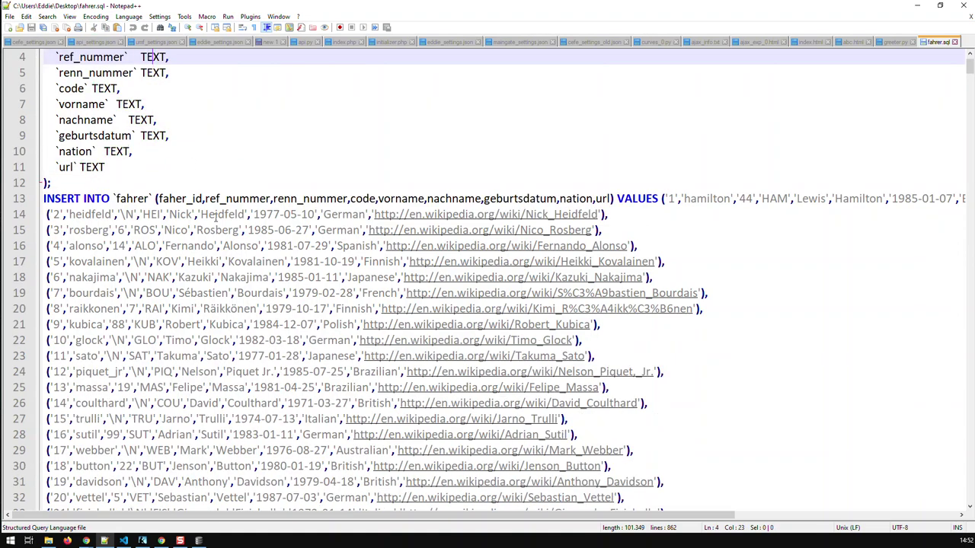
scroll(216, 215, down, 14)
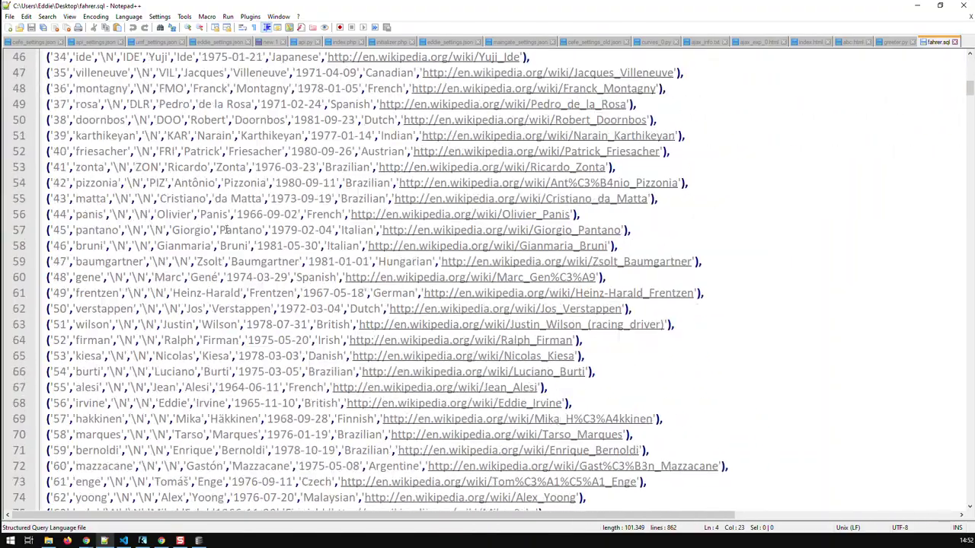
scroll(226, 230, down, 17)
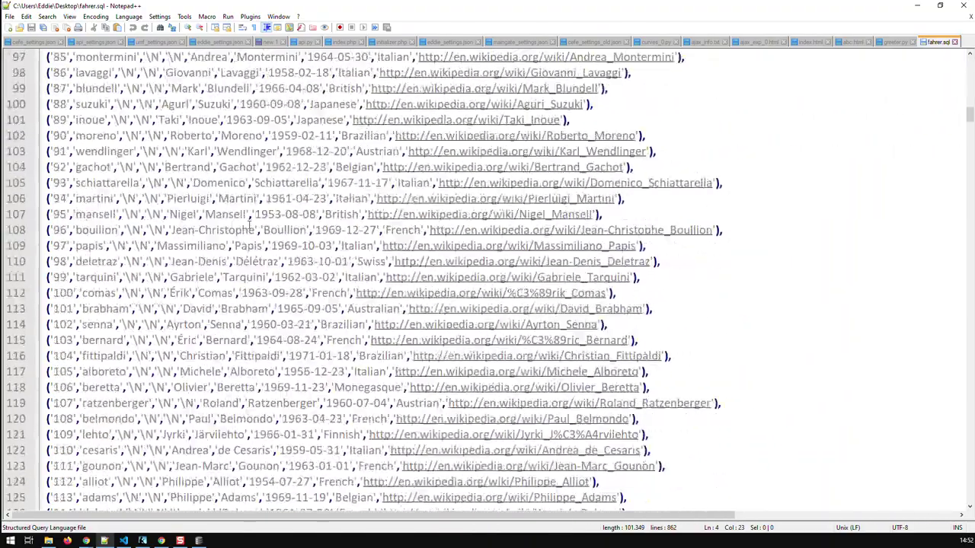
scroll(250, 226, up, 20)
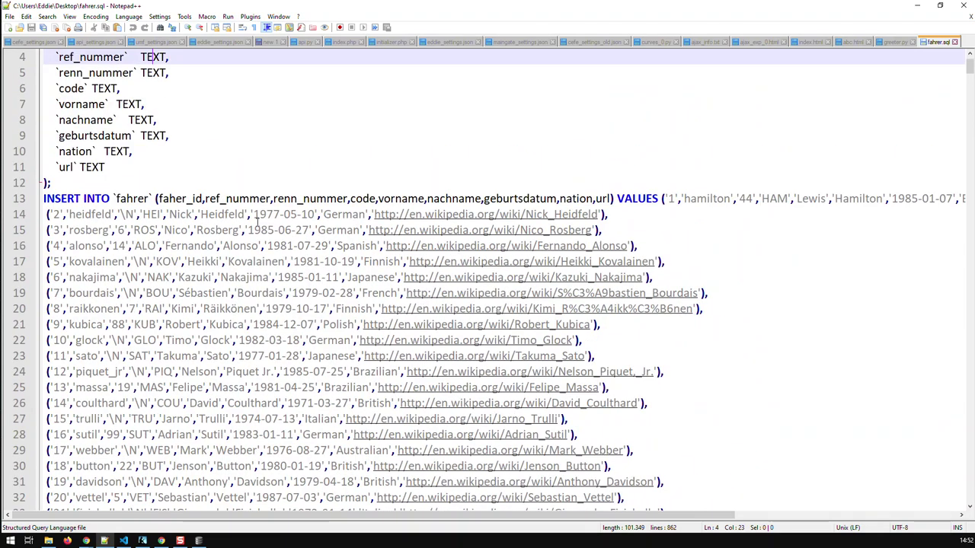
key(alt+Tab)
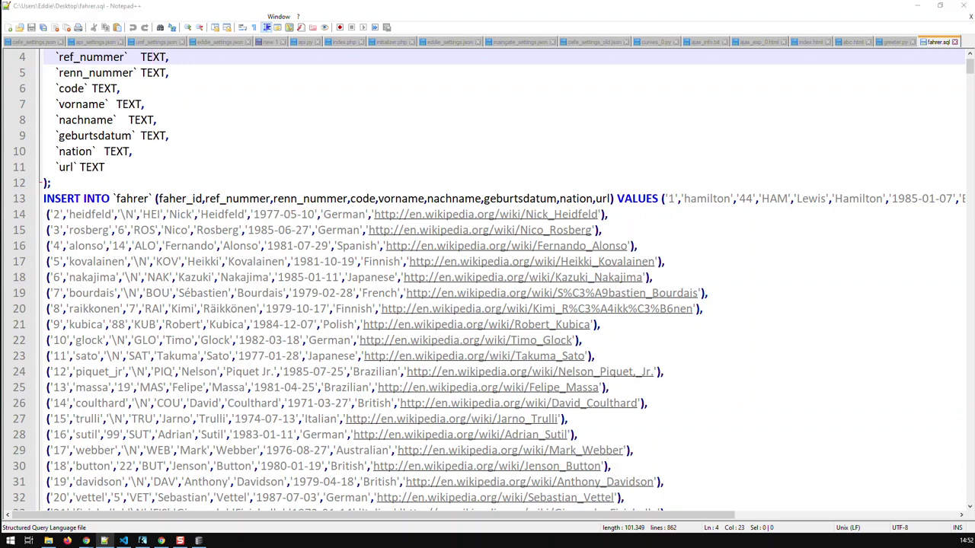